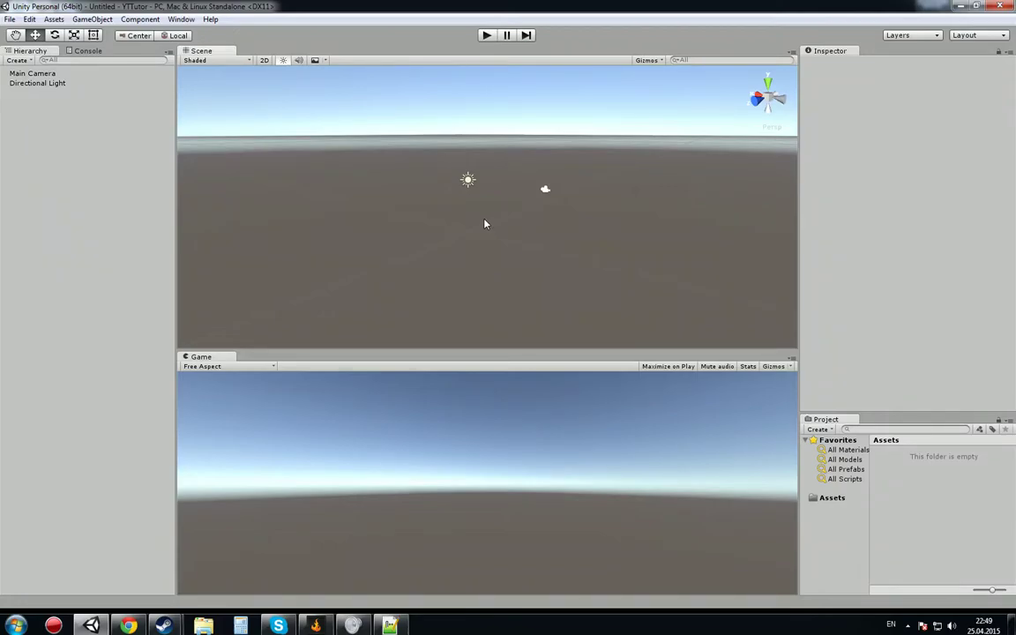
- Switch from Unity to the Notepad++ window showing the Plans.txt game plan
{"action": "key", "text": "alt+Tab"}
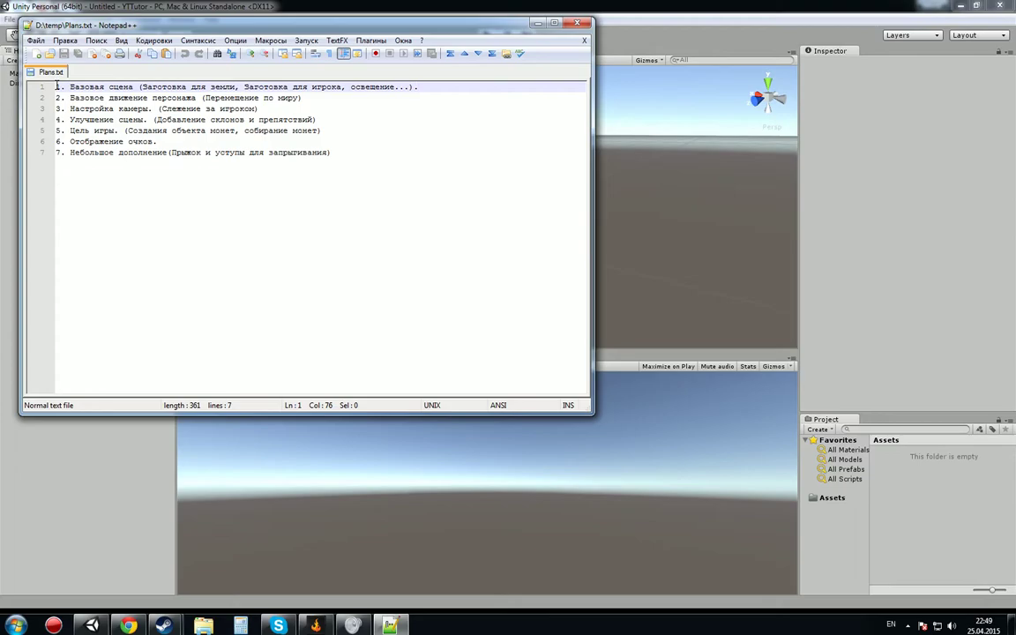
- Highlight line 1 of Plans.txt: build a basic scene with floor, player and lighting
{"action": "left_click_drag", "start_coordinate": [57, 86], "coordinate": [475, 83]}
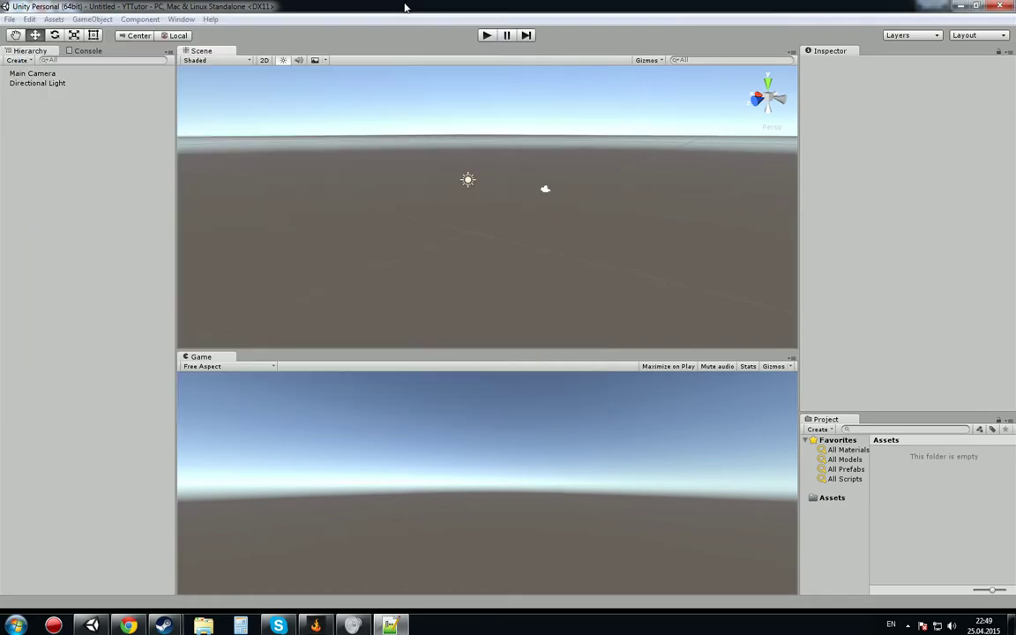
- Back in Unity, add a 3D cube to the Hierarchy and name it Floor
{"action": "left_click", "coordinate": [366, 6]}
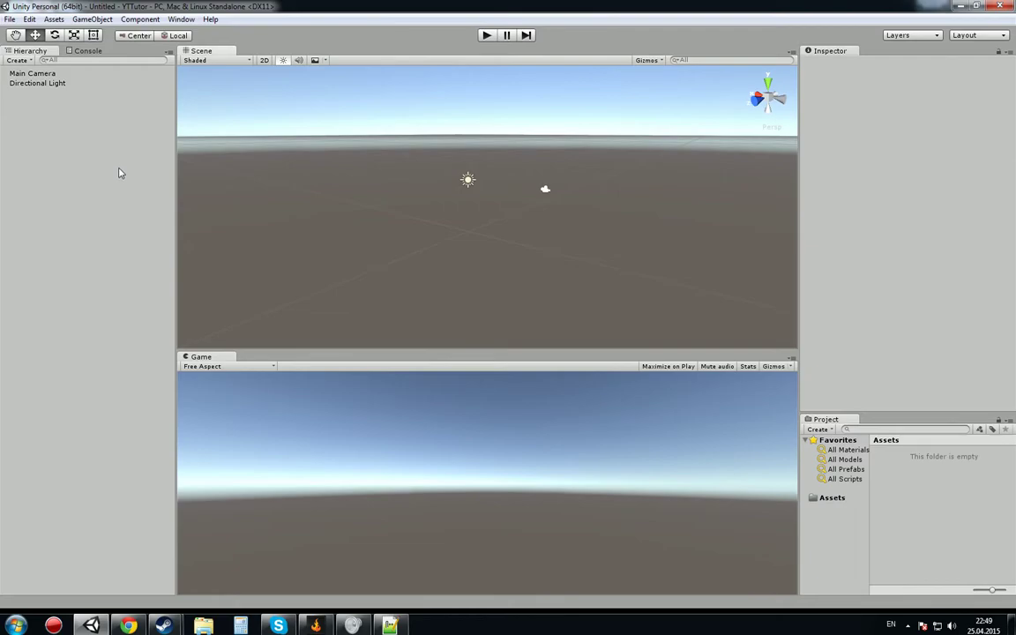
{"action": "right_click", "coordinate": [81, 130]}
{"action": "mouse_move", "coordinate": [119, 246]}
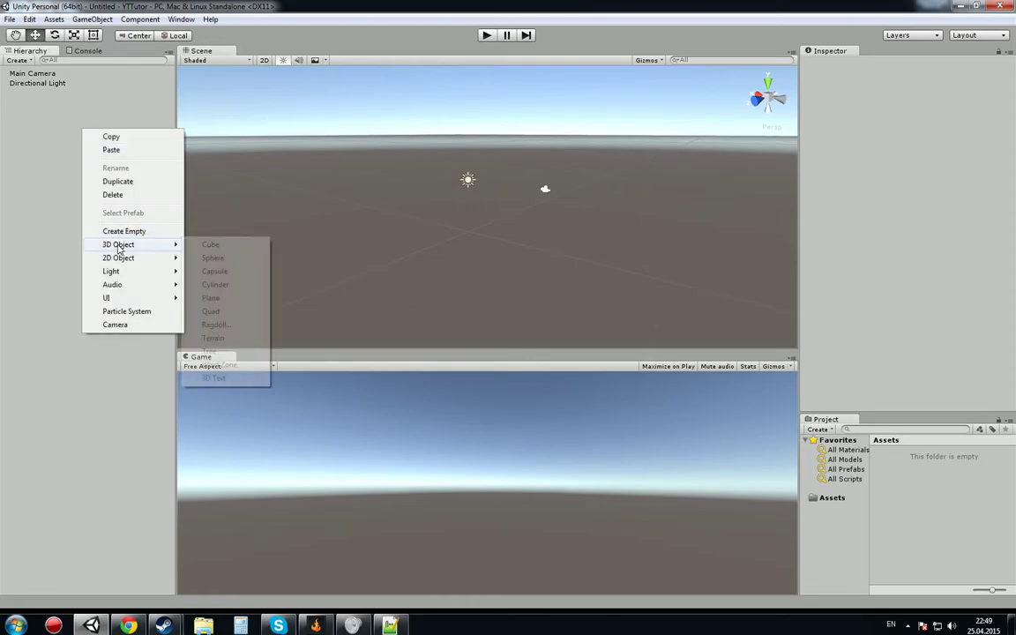
{"action": "left_click", "coordinate": [211, 247]}
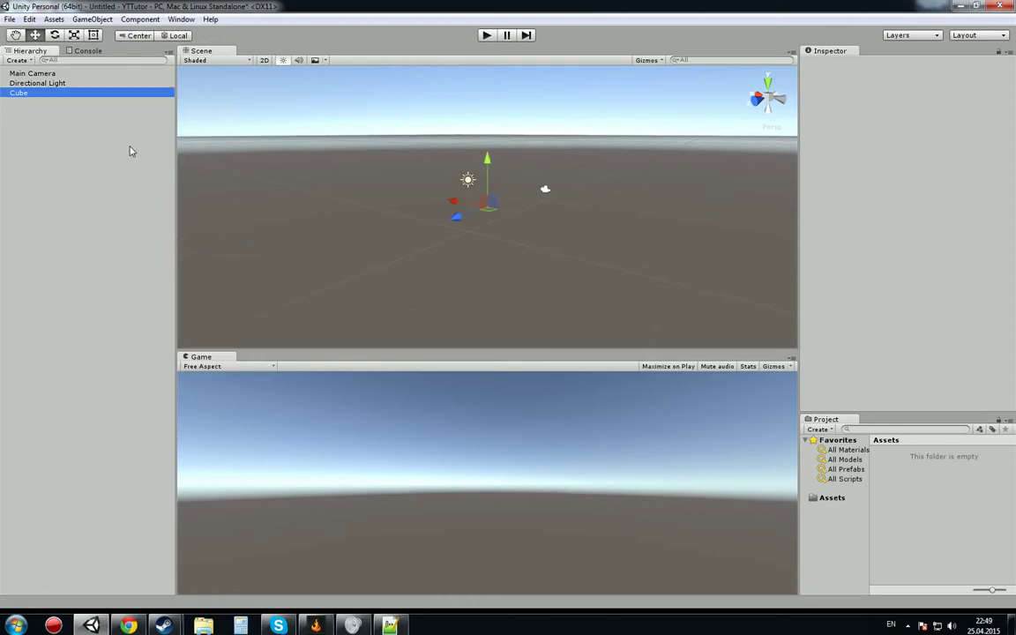
{"action": "left_click", "coordinate": [29, 94]}
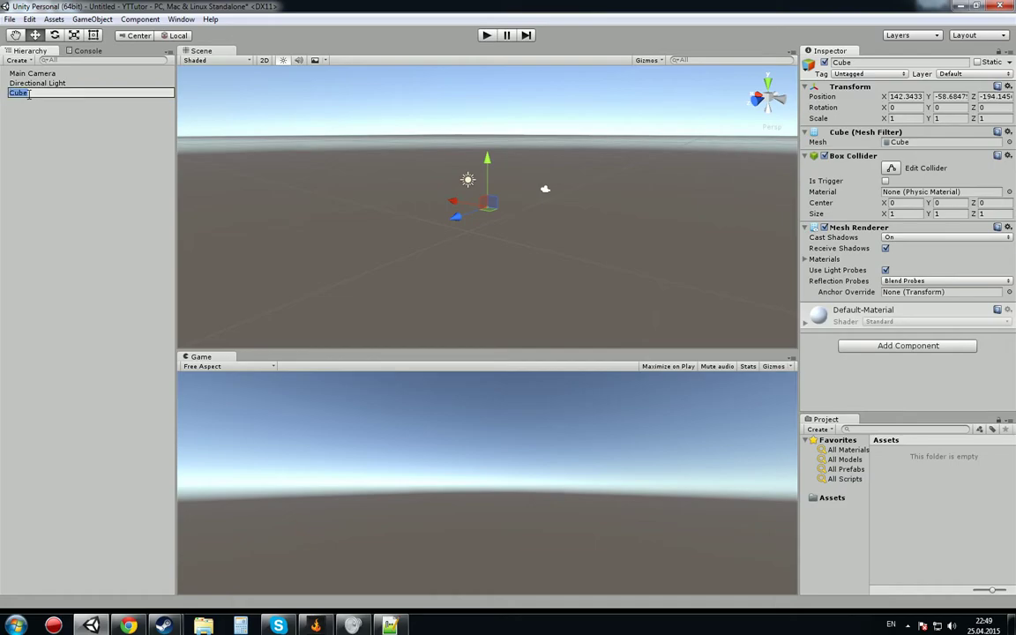
{"action": "type", "text": "Floor"}
{"action": "key", "text": "Return"}
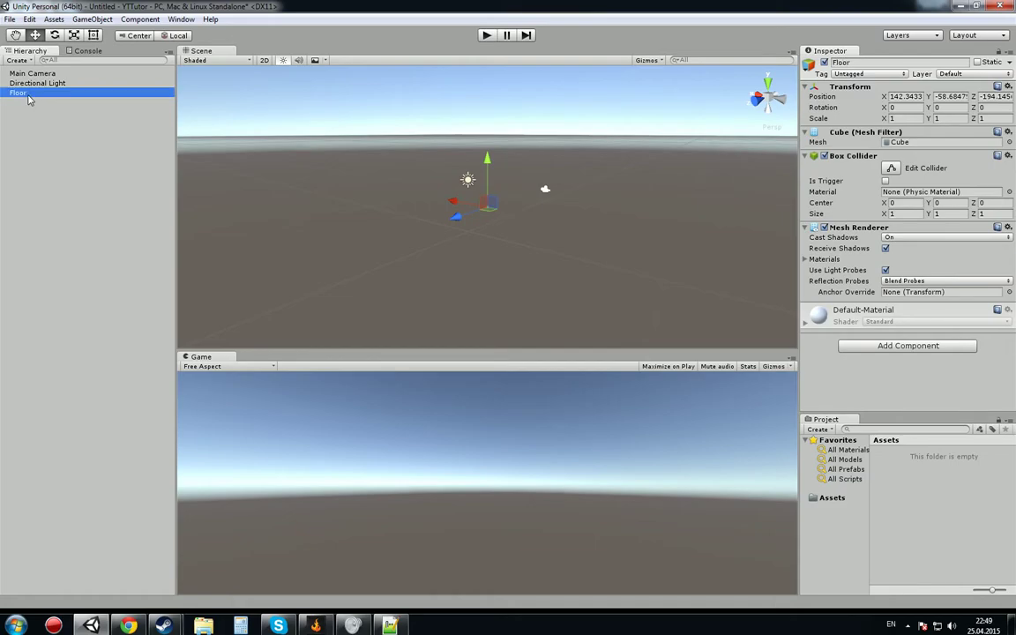
- Reset the Floor's Transform to the origin and set its X and Z scale to 30
{"action": "left_click", "coordinate": [1008, 89]}
{"action": "left_click", "coordinate": [983, 99]}
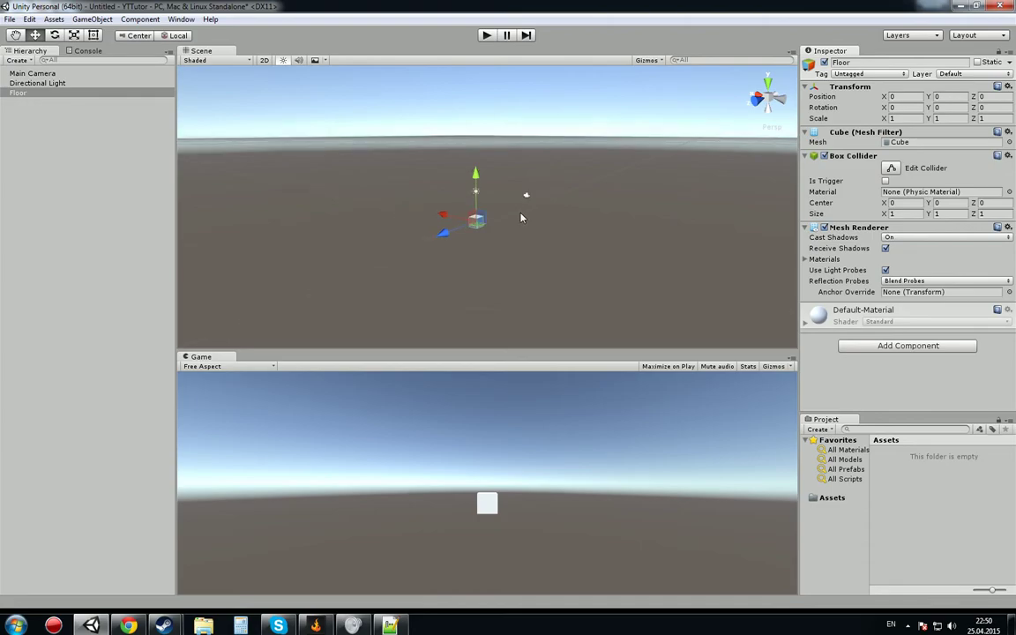
{"action": "left_click", "coordinate": [899, 119]}
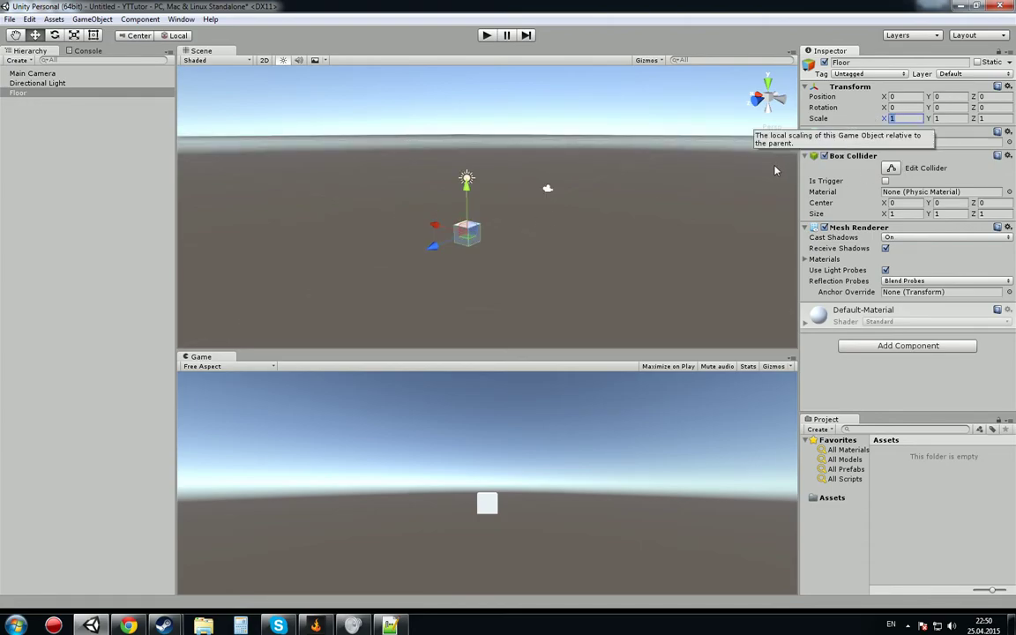
{"action": "type", "text": "30"}
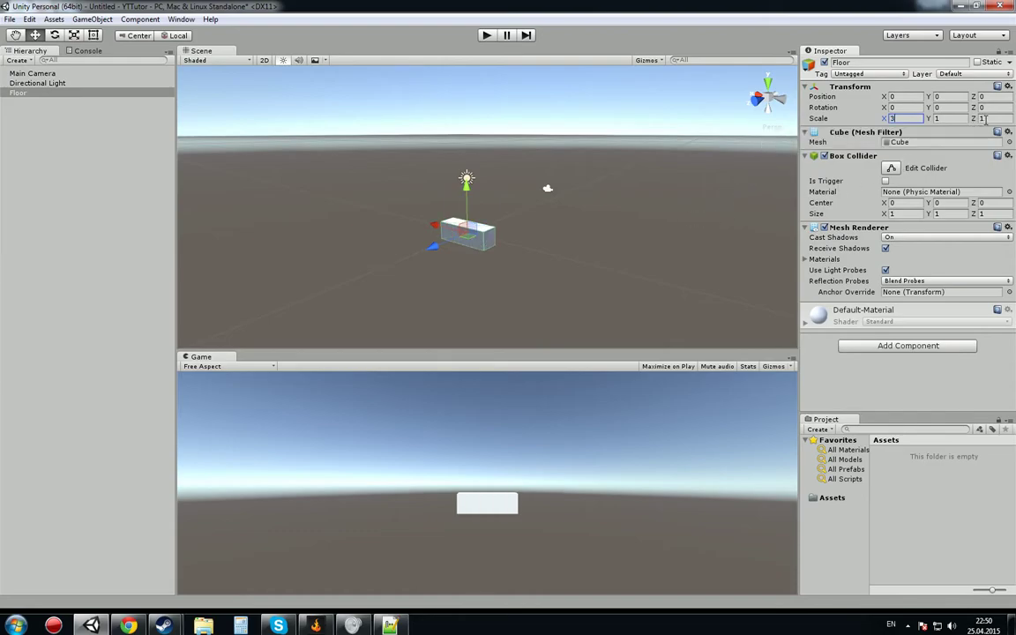
{"action": "key", "text": "Tab"}
{"action": "key", "text": "Tab"}
{"action": "type", "text": "30"}
{"action": "scroll", "coordinate": [628, 208], "scroll_direction": "down", "scroll_amount": 5}
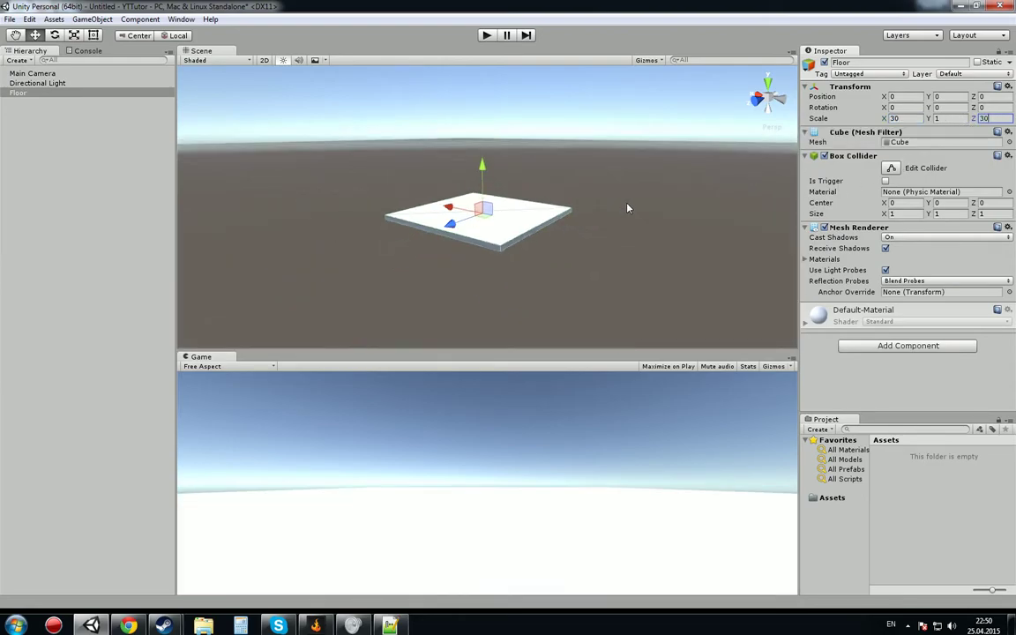
{"action": "scroll", "coordinate": [628, 208], "scroll_direction": "up", "scroll_amount": 4}
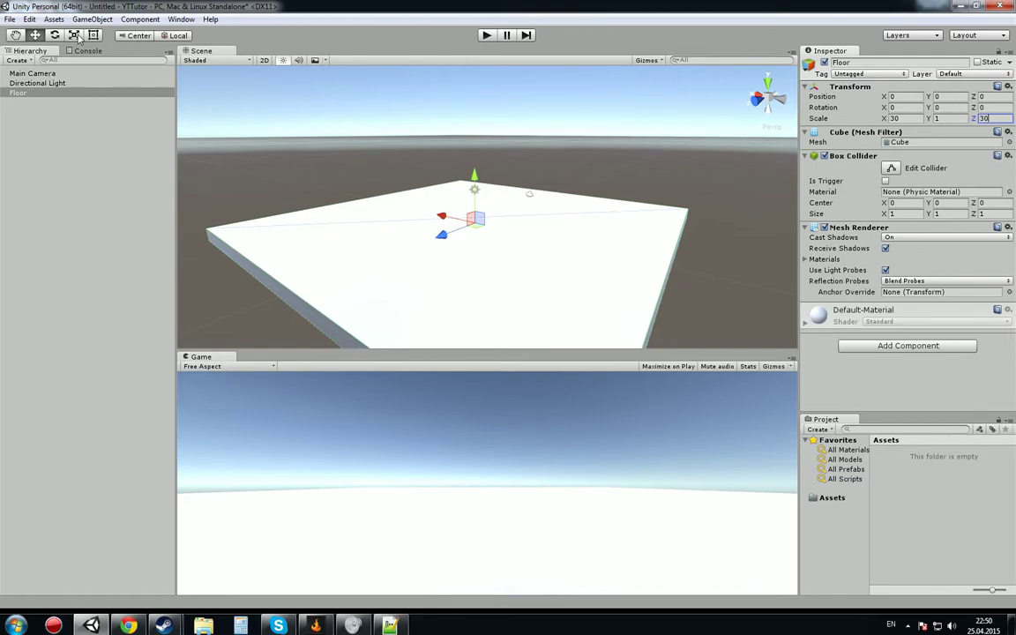
{"action": "left_click", "coordinate": [34, 73]}
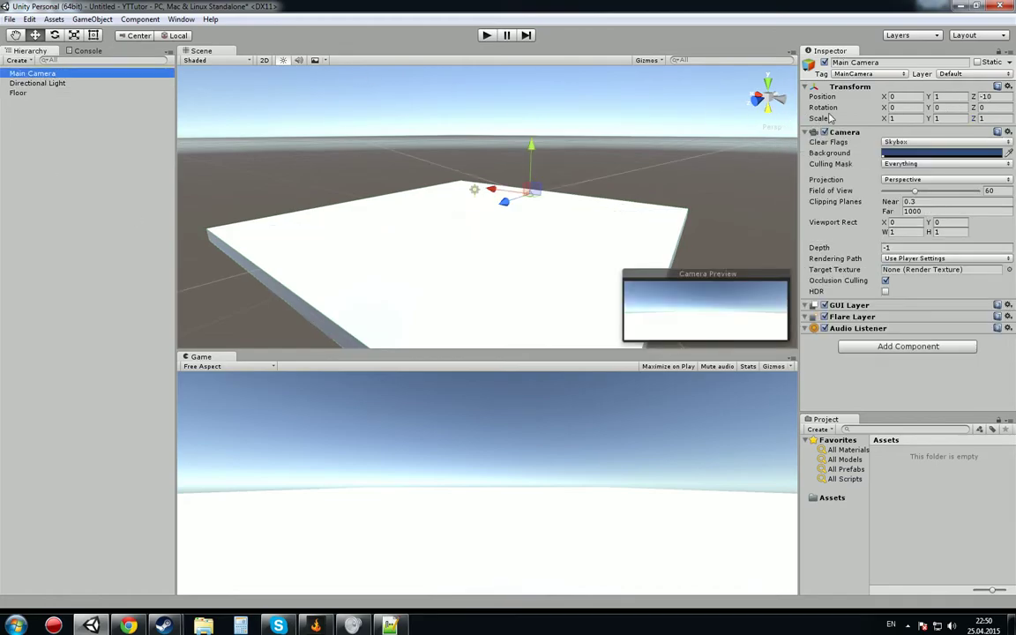
- Reset the Main Camera's Transform and give it a Y rotation of 90°
{"action": "left_click", "coordinate": [1008, 88]}
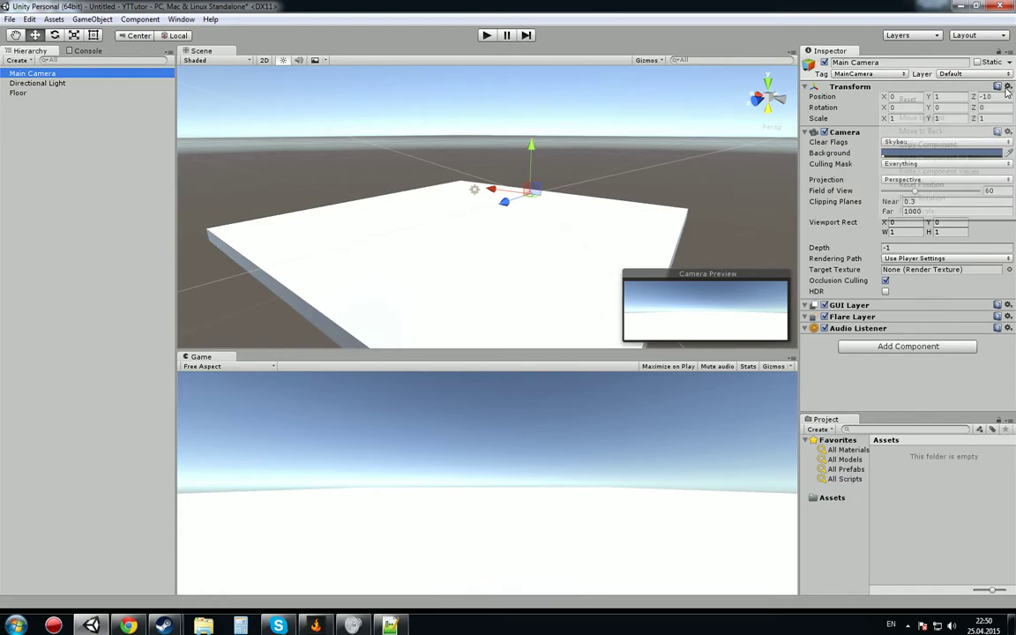
{"action": "left_click", "coordinate": [892, 91]}
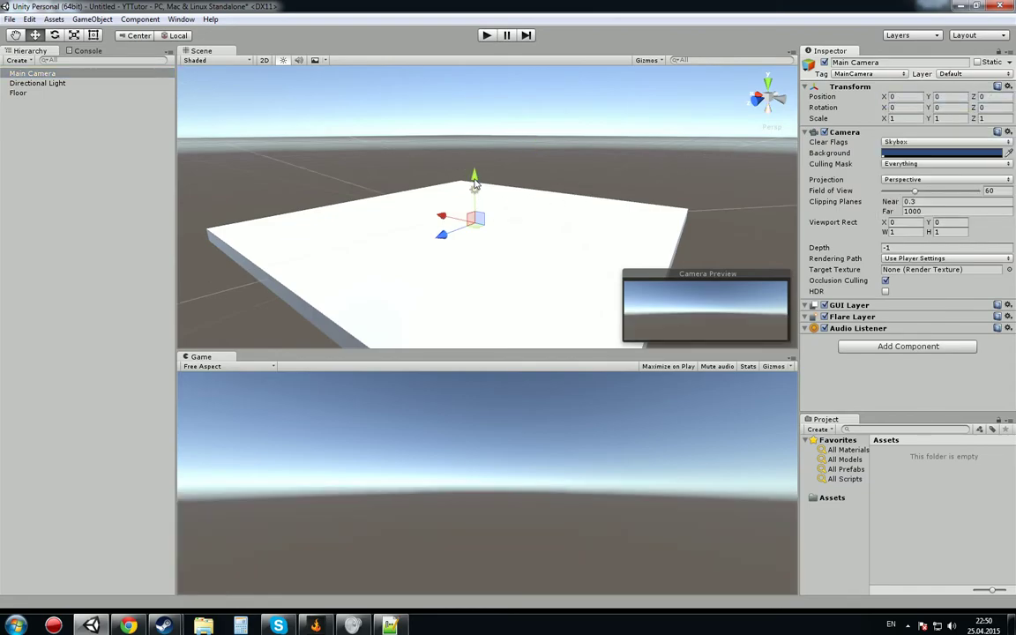
{"action": "left_click_drag", "start_coordinate": [474, 179], "coordinate": [583, 189]}
{"action": "right_click_drag", "start_coordinate": [583, 190], "coordinate": [408, 200]}
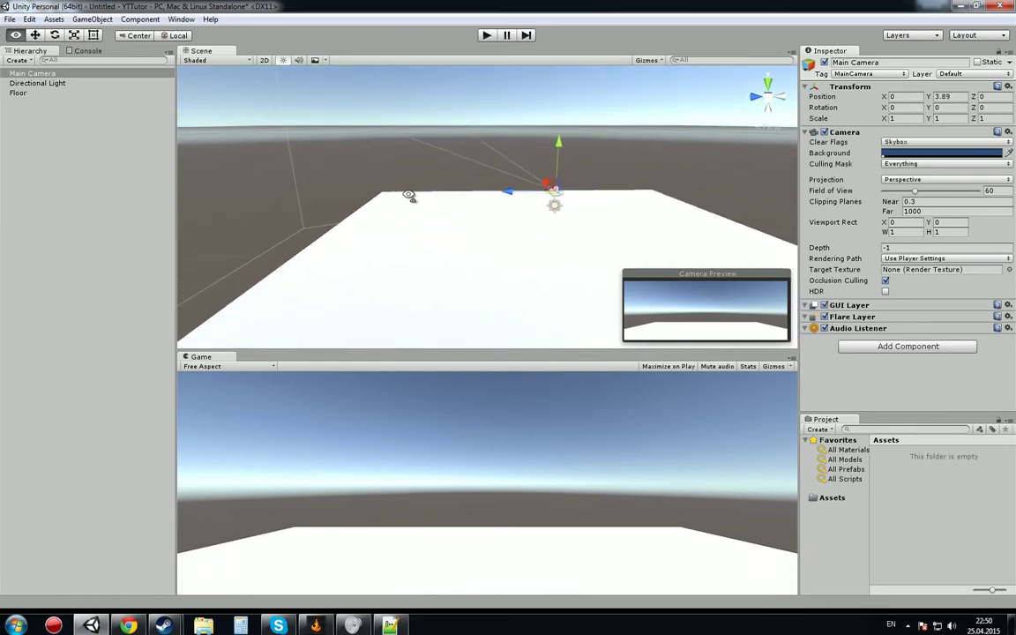
{"action": "left_click", "coordinate": [54, 36]}
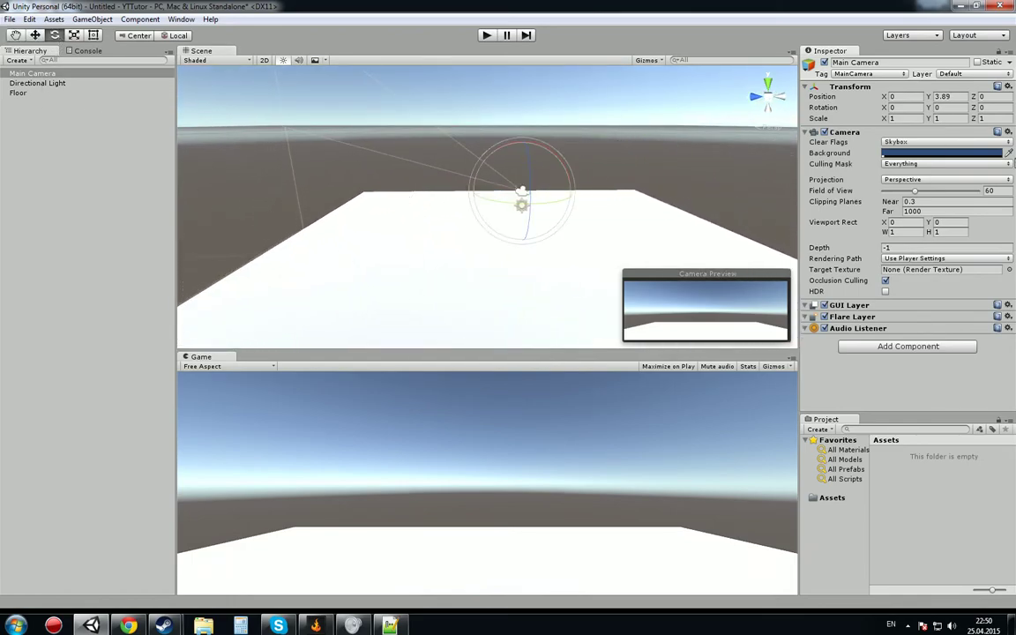
{"action": "left_click", "coordinate": [939, 107]}
{"action": "type", "text": "90"}
{"action": "key", "text": "Return"}
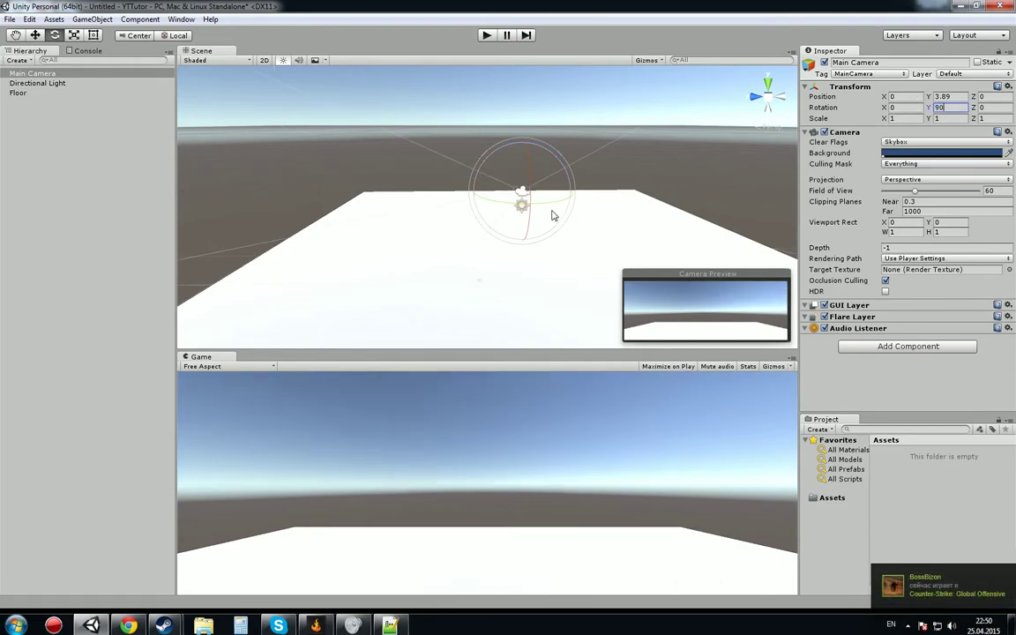
- Move the camera to X -12.19, Y 5.7 and tilt it about 25.6° down toward the floor
{"action": "key", "text": "w"}
{"action": "mouse_move", "coordinate": [358, 220]}
{"action": "left_mouse_down", "text": "alt"}
{"action": "mouse_move", "coordinate": [326, 209]}
{"action": "mouse_move", "coordinate": [541, 294]}
{"action": "mouse_move", "coordinate": [592, 264]}
{"action": "left_mouse_up", "text": "alt"}
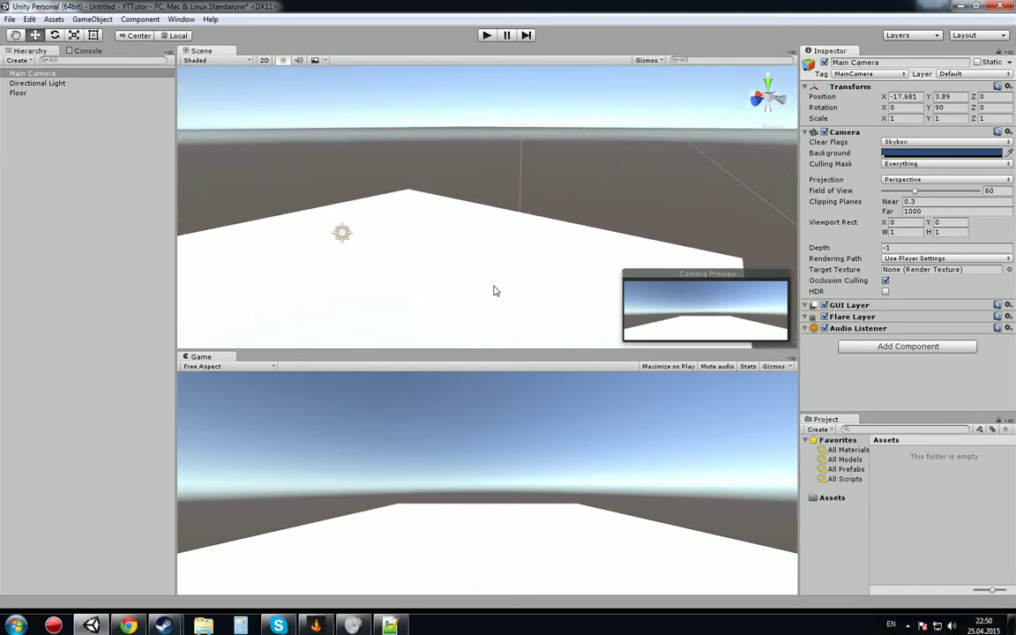
{"action": "key", "text": "f"}
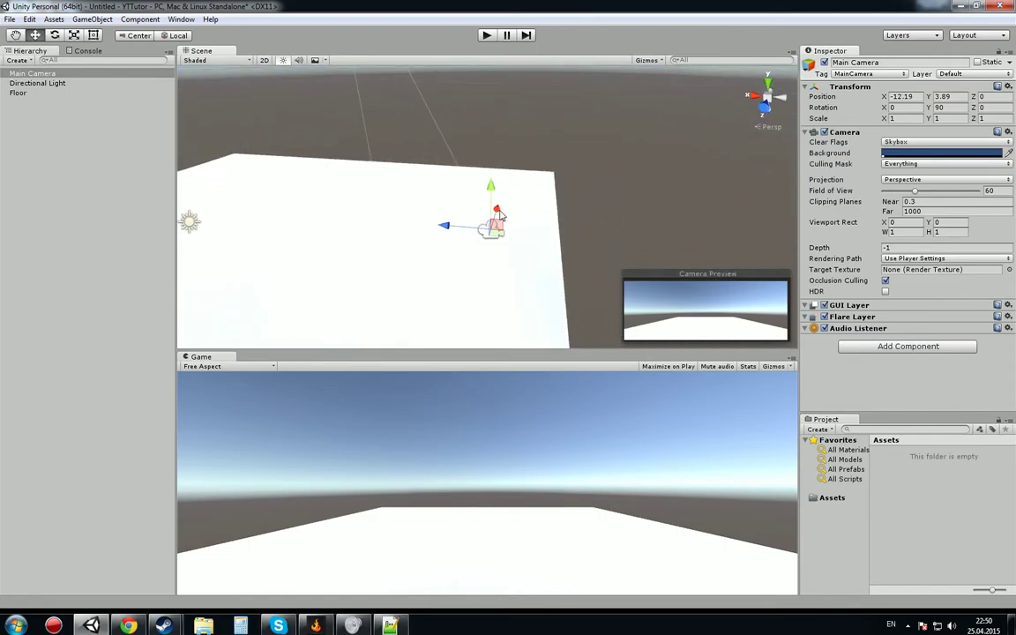
{"action": "mouse_move", "coordinate": [491, 180]}
{"action": "left_mouse_down"}
{"action": "mouse_move", "coordinate": [444, 128]}
{"action": "mouse_move", "coordinate": [457, 165]}
{"action": "mouse_move", "coordinate": [450, 194]}
{"action": "left_mouse_up"}
{"action": "left_click", "coordinate": [54, 35]}
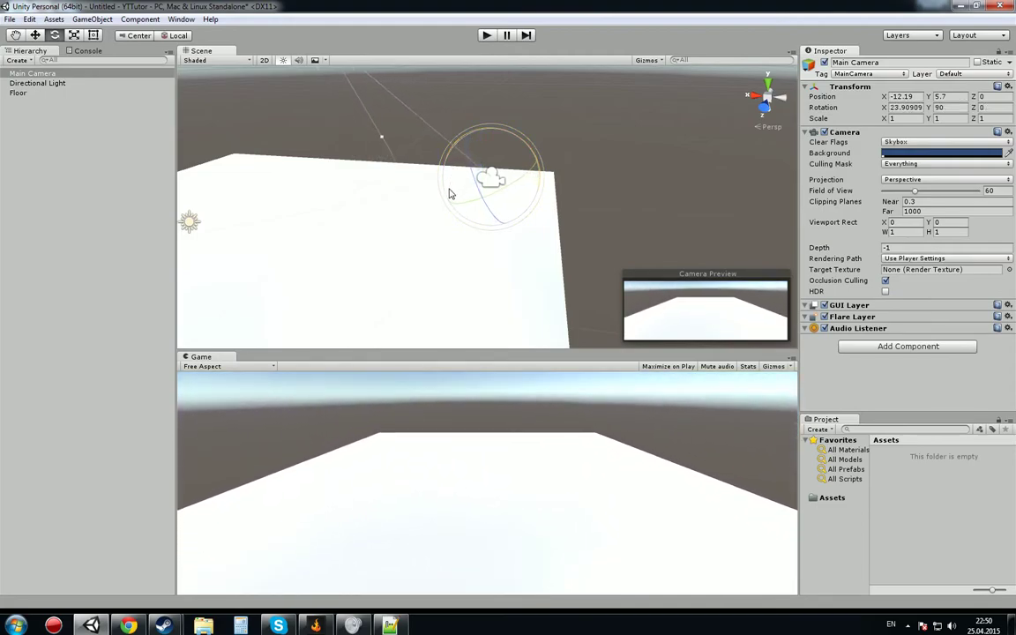
{"action": "mouse_move", "coordinate": [449, 193]}
{"action": "left_mouse_down"}
{"action": "mouse_move", "coordinate": [458, 212]}
{"action": "mouse_move", "coordinate": [329, 215]}
{"action": "mouse_move", "coordinate": [305, 183]}
{"action": "left_mouse_up"}
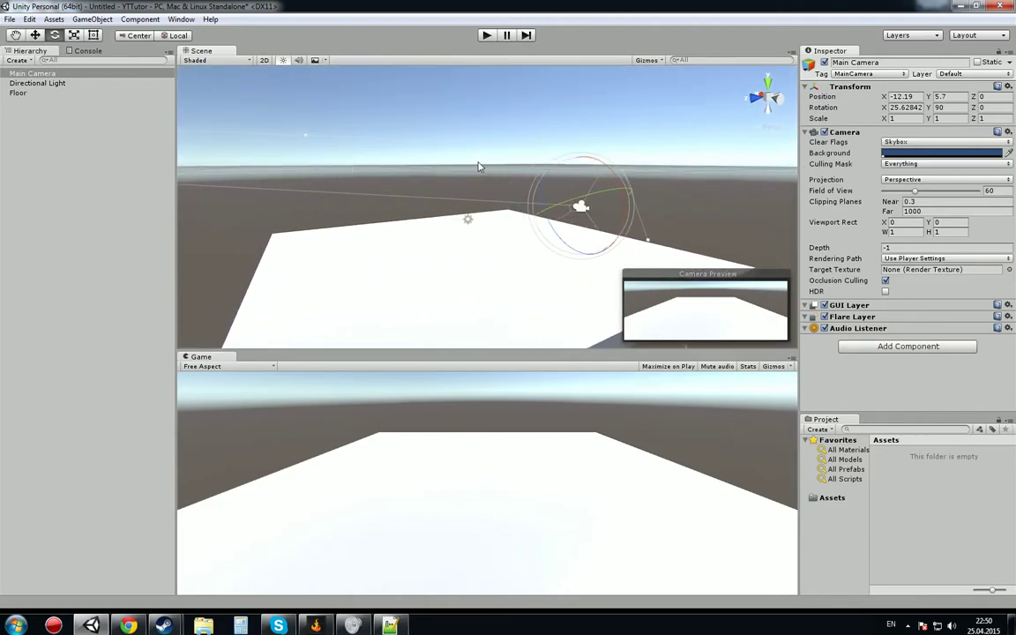
{"action": "left_click_drag", "start_coordinate": [484, 173], "coordinate": [482, 188], "text": "alt"}
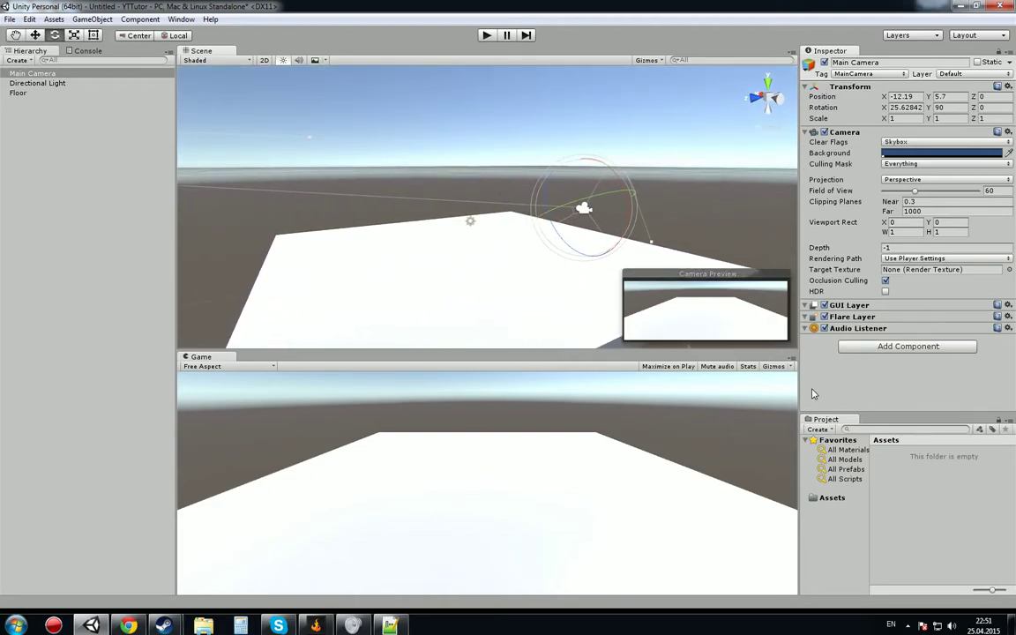
- Create a Materials folder in the project's Assets
{"action": "left_click", "coordinate": [829, 501]}
{"action": "right_click", "coordinate": [930, 474]}
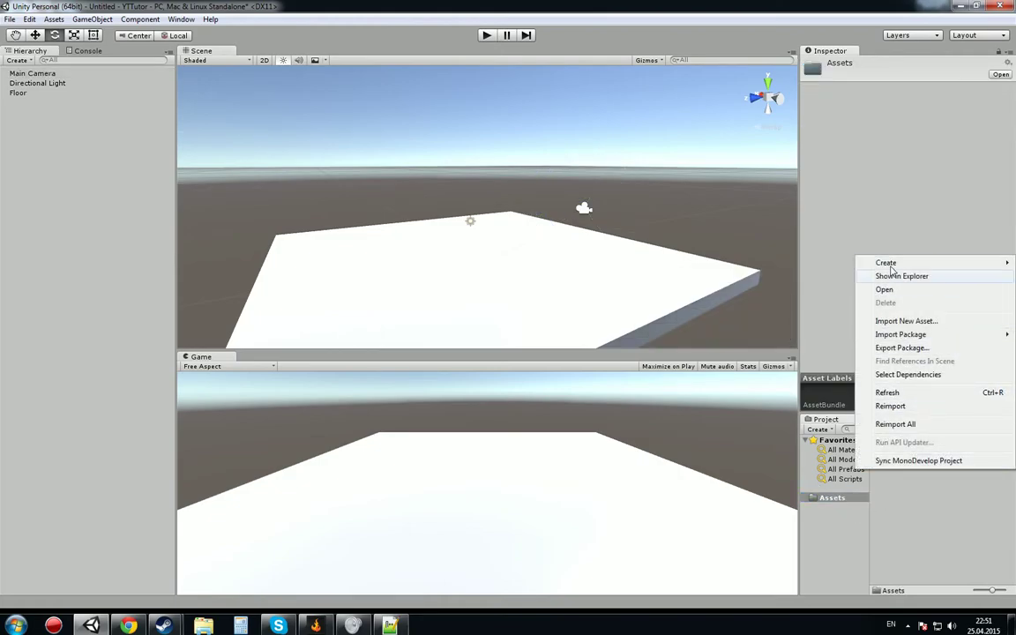
{"action": "mouse_move", "coordinate": [891, 263]}
{"action": "left_click", "coordinate": [810, 262]}
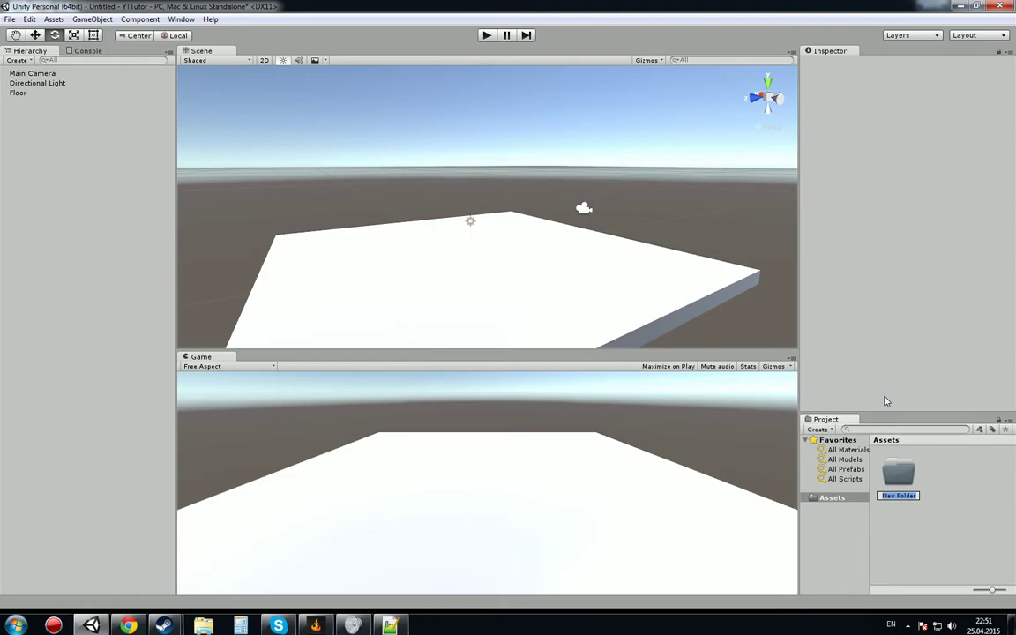
{"action": "type", "text": "Materia"}
{"action": "type", "text": "ls"}
{"action": "key", "text": "Return"}
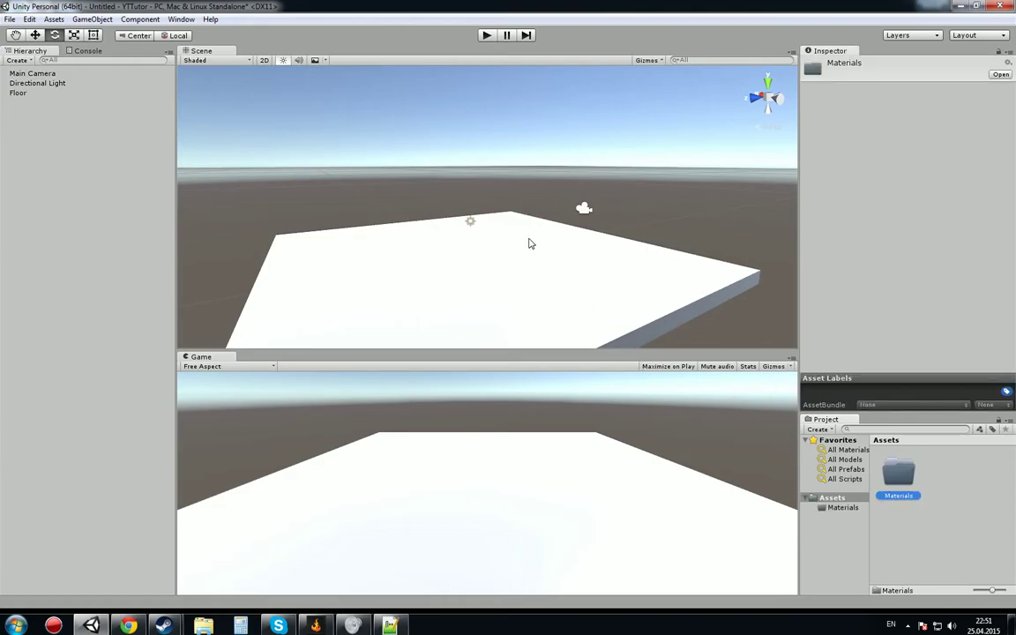
- Create a second Assets folder named _Scenes
{"action": "right_click", "coordinate": [873, 484]}
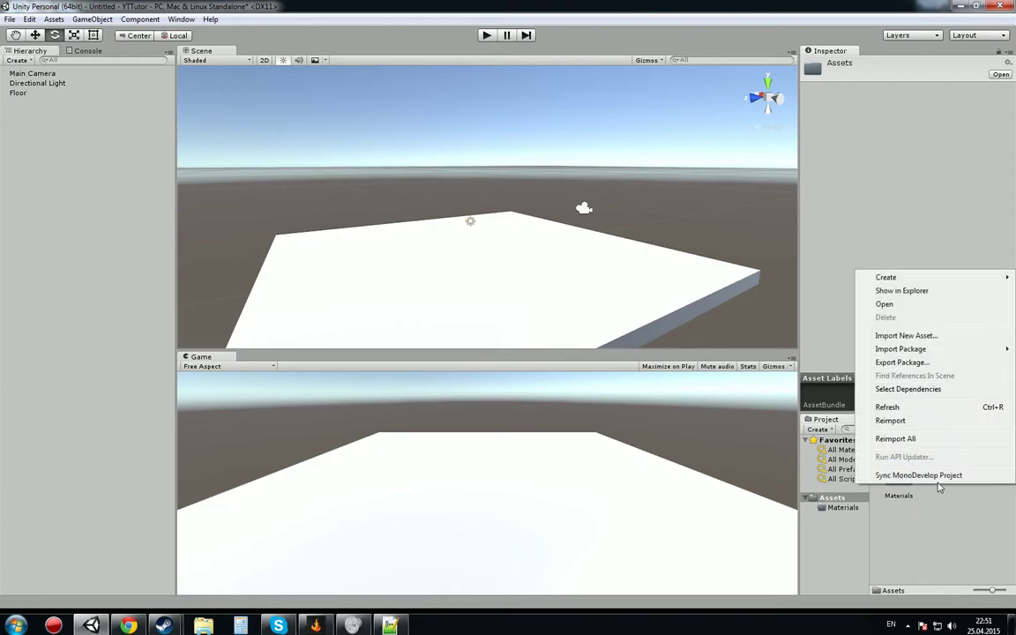
{"action": "mouse_move", "coordinate": [922, 280]}
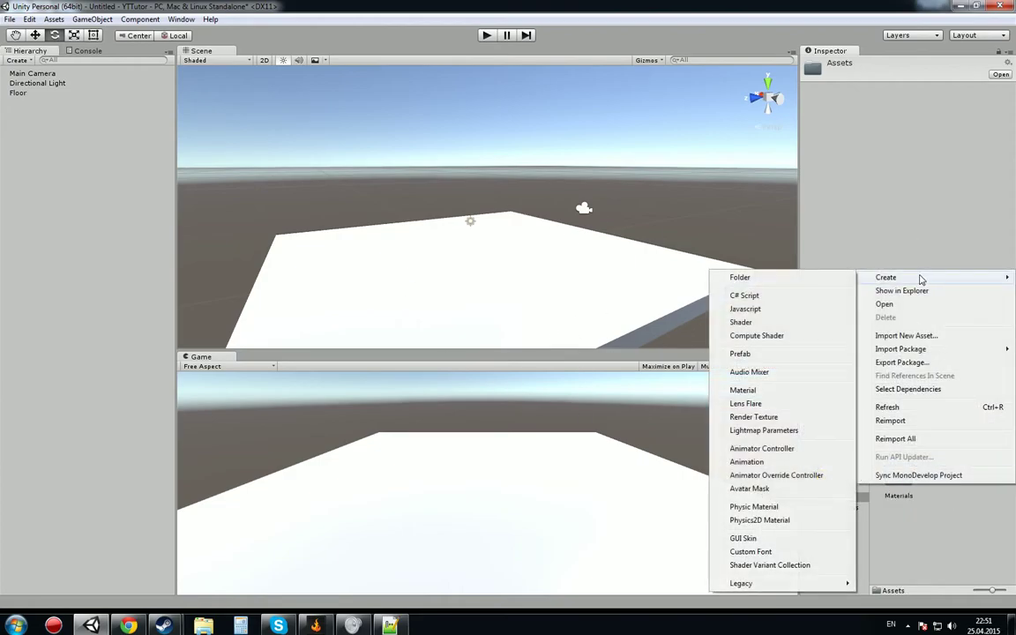
{"action": "left_click", "coordinate": [790, 281]}
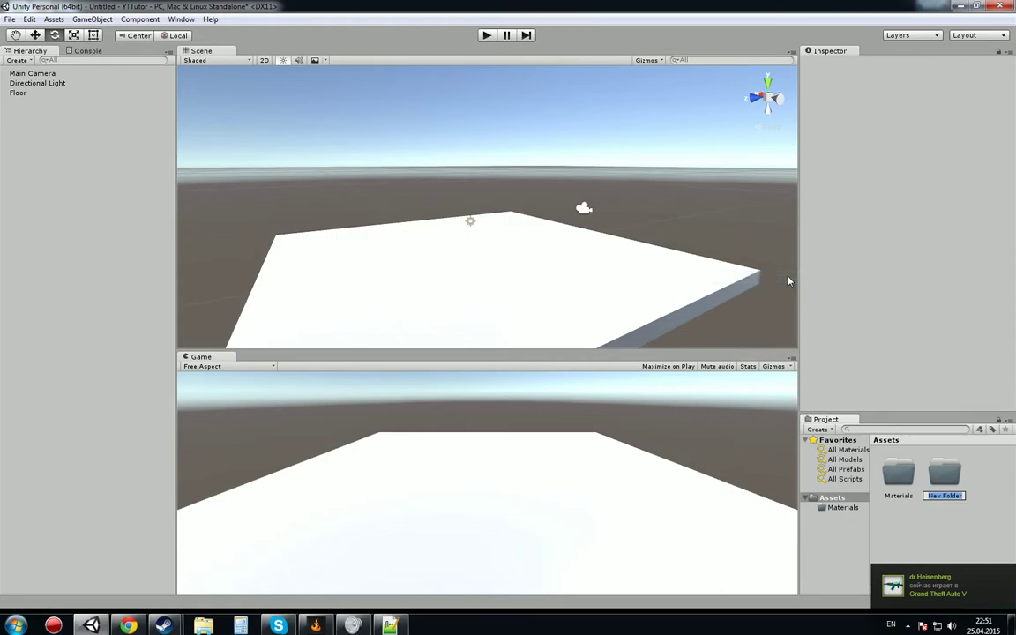
{"action": "type", "text": "_Scenes"}
{"action": "key", "text": "Return"}
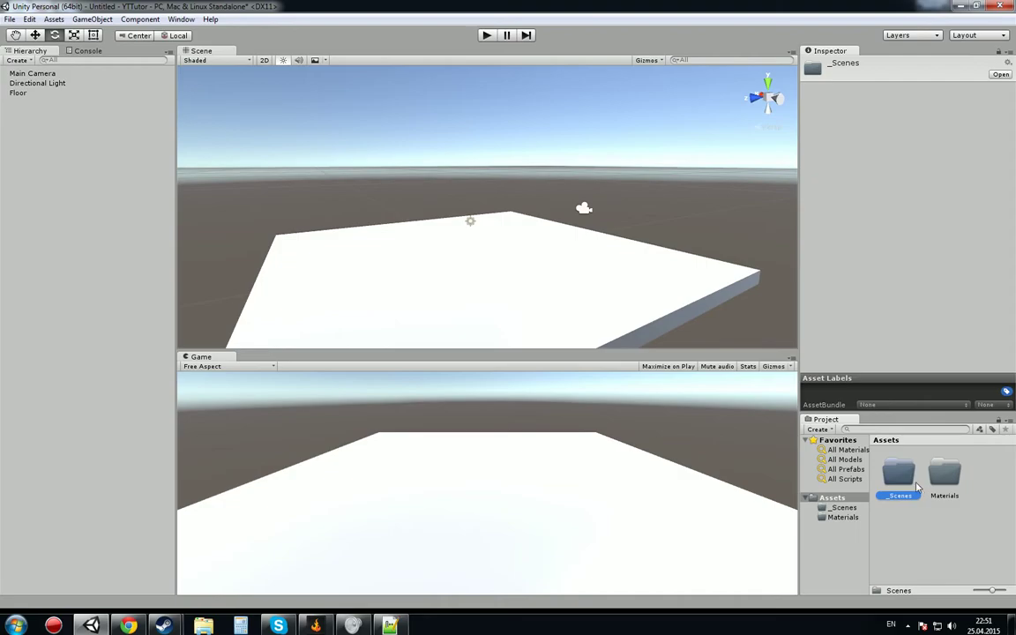
- Use File > Save Scene as to save the scene as Level in the _Scenes folder
{"action": "left_click", "coordinate": [14, 19]}
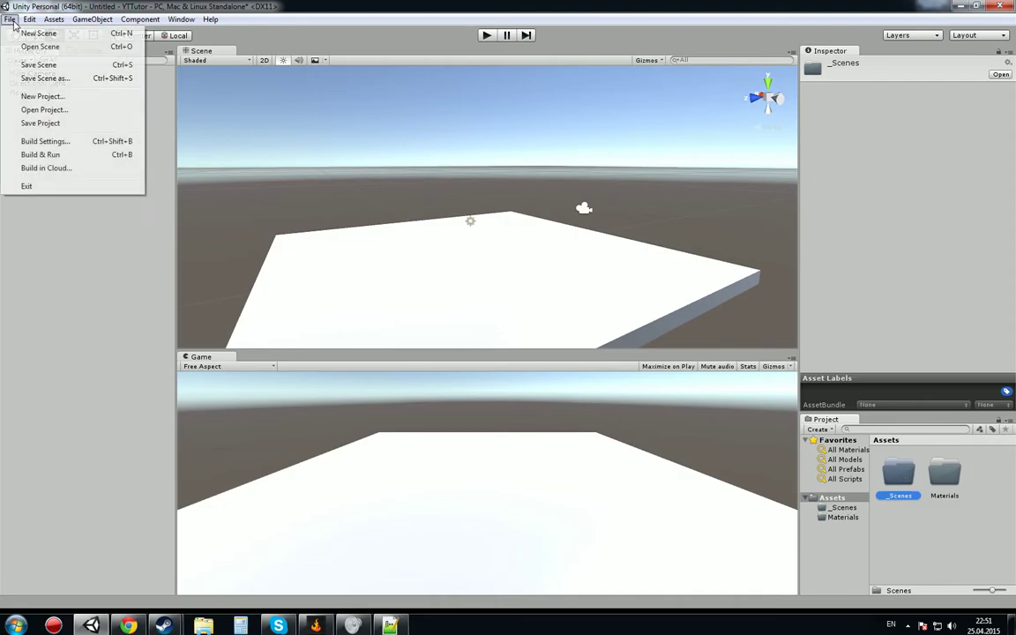
{"action": "mouse_move", "coordinate": [28, 19]}
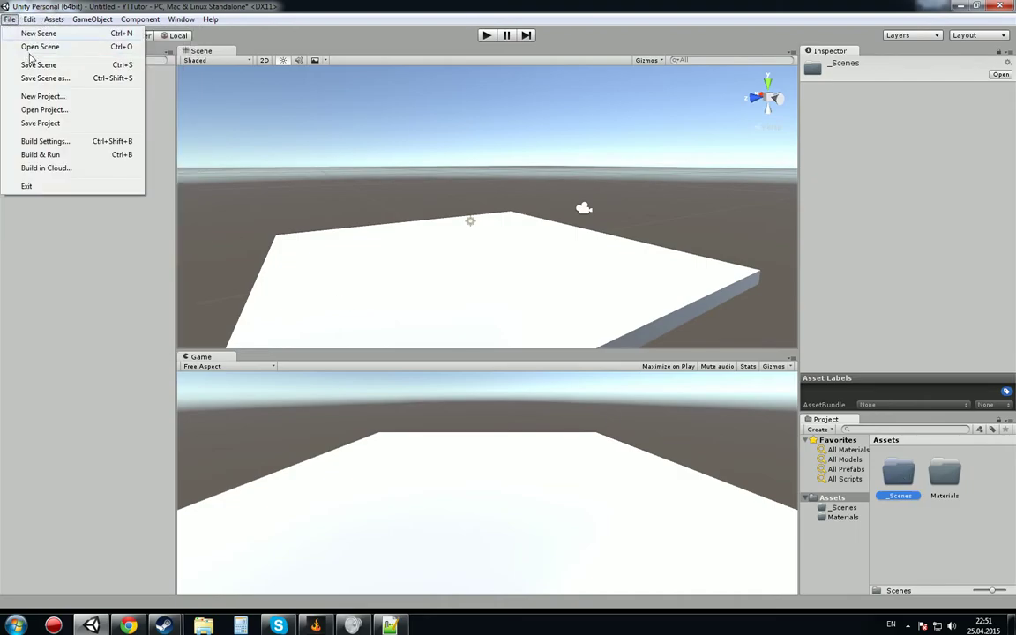
{"action": "left_click", "coordinate": [29, 66]}
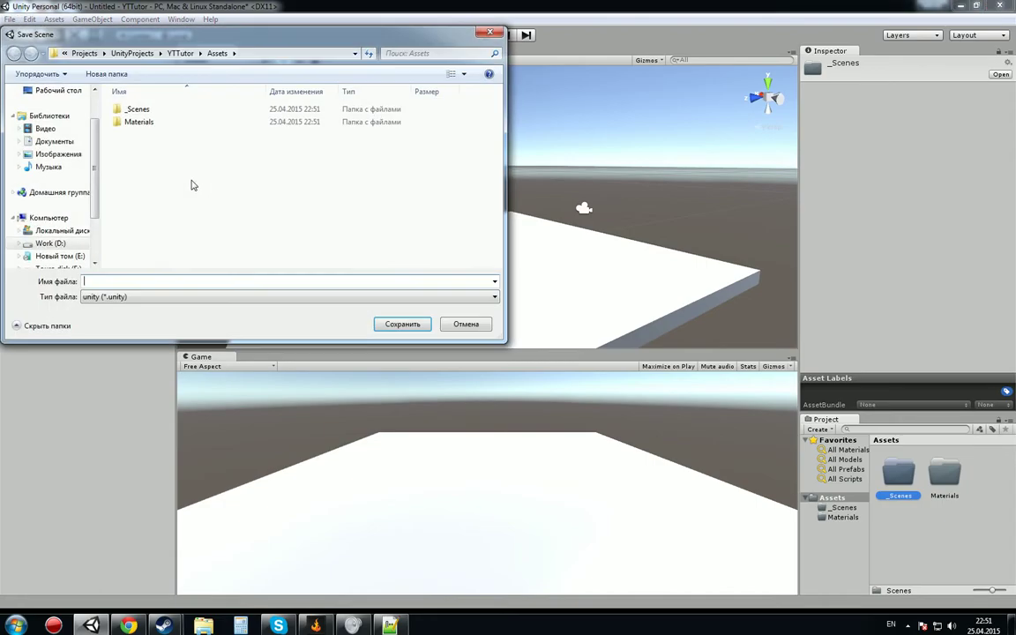
{"action": "double_click", "coordinate": [138, 109]}
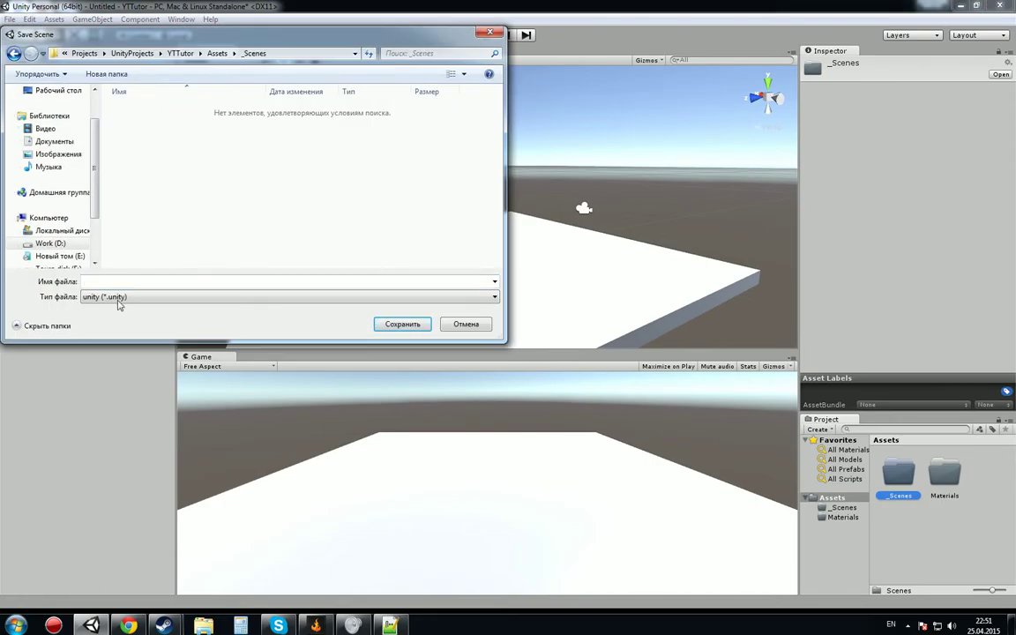
{"action": "left_click", "coordinate": [126, 280]}
{"action": "type", "text": "Level"}
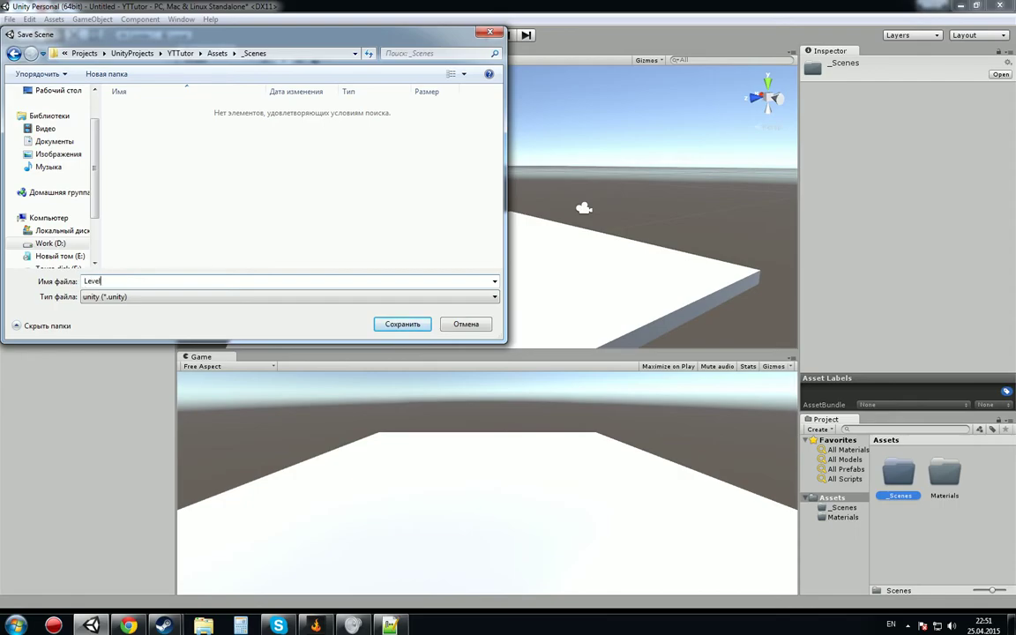
{"action": "key", "text": "Return"}
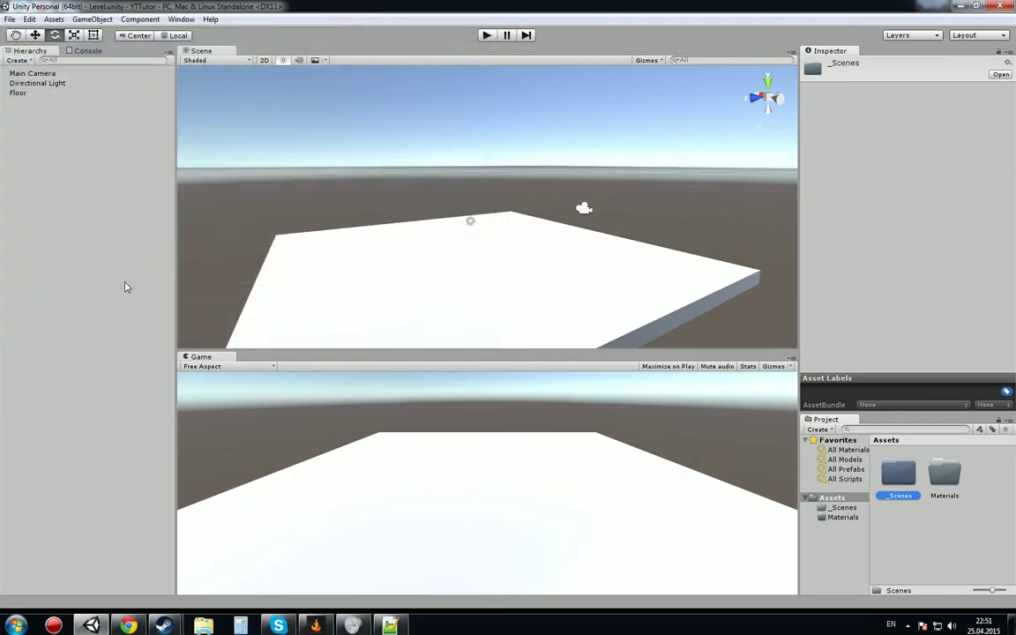
- Browse the _Scenes folder contents, then switch to the Materials folder
{"action": "double_click", "coordinate": [899, 474]}
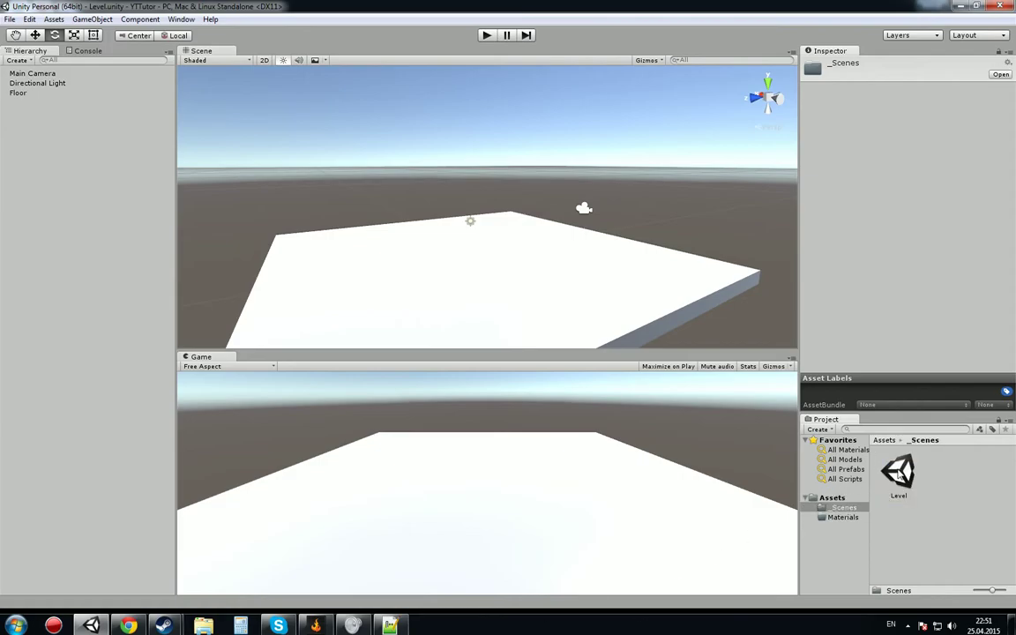
{"action": "left_click", "coordinate": [842, 518]}
{"action": "left_click", "coordinate": [842, 509]}
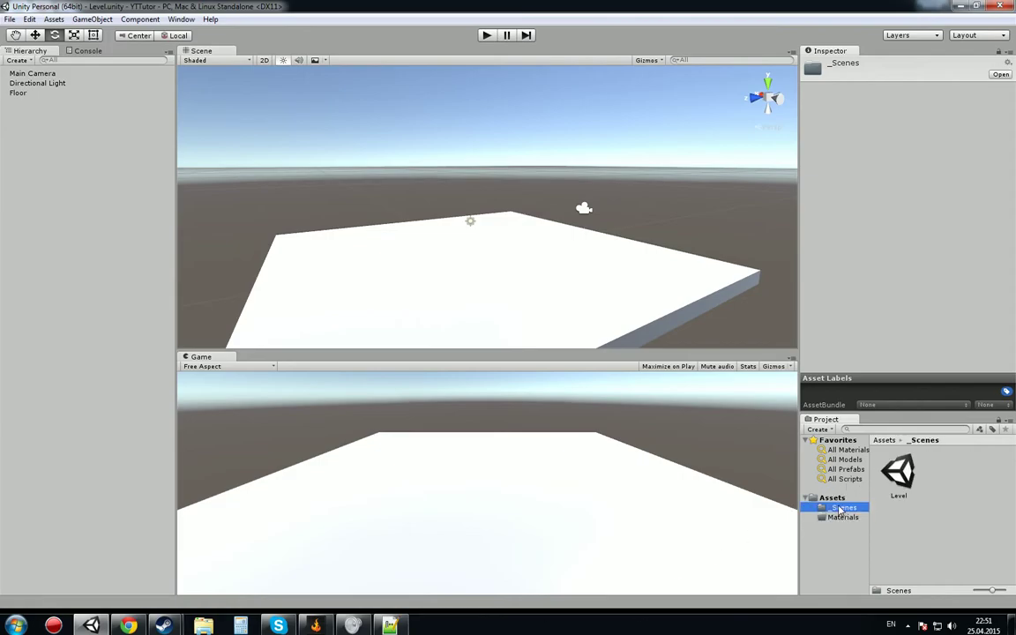
{"action": "left_click", "coordinate": [839, 519]}
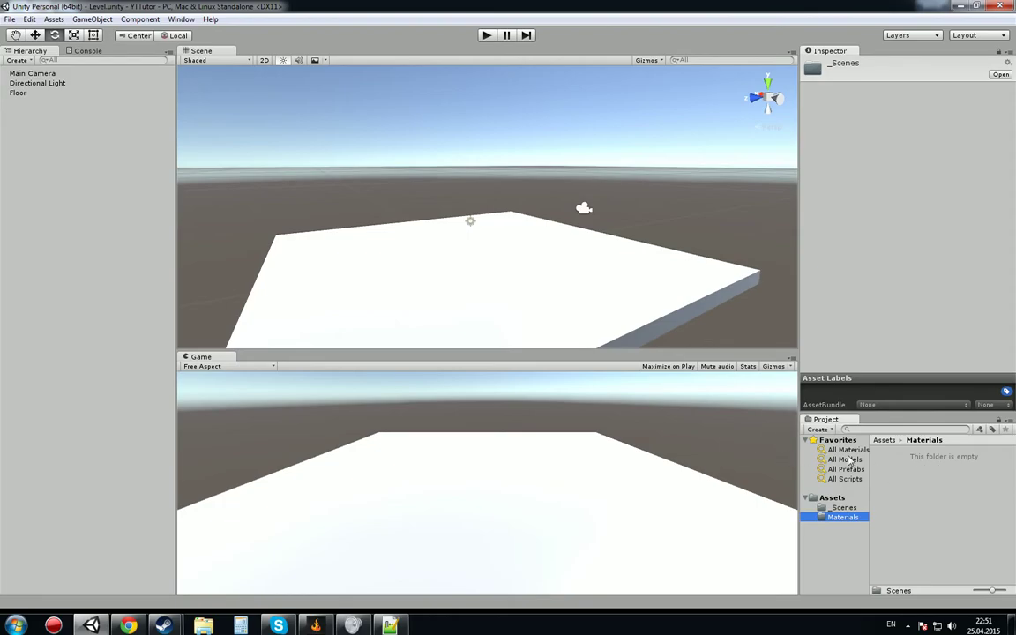
- Add a Sphere to the scene from the Hierarchy's 3D Object menu
{"action": "left_click", "coordinate": [64, 128]}
{"action": "right_click", "coordinate": [63, 128]}
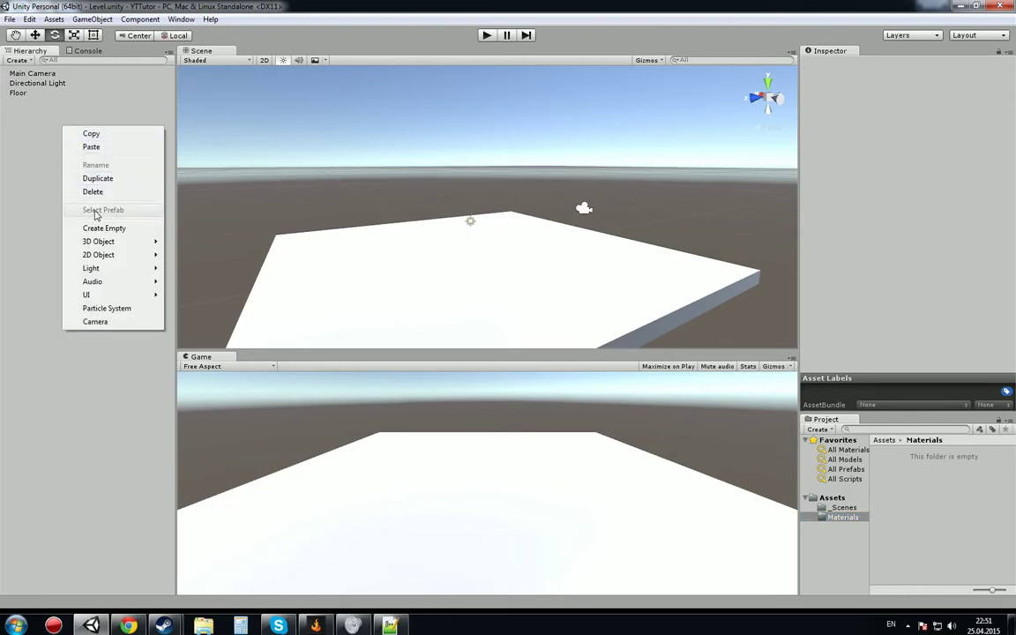
{"action": "mouse_move", "coordinate": [106, 241]}
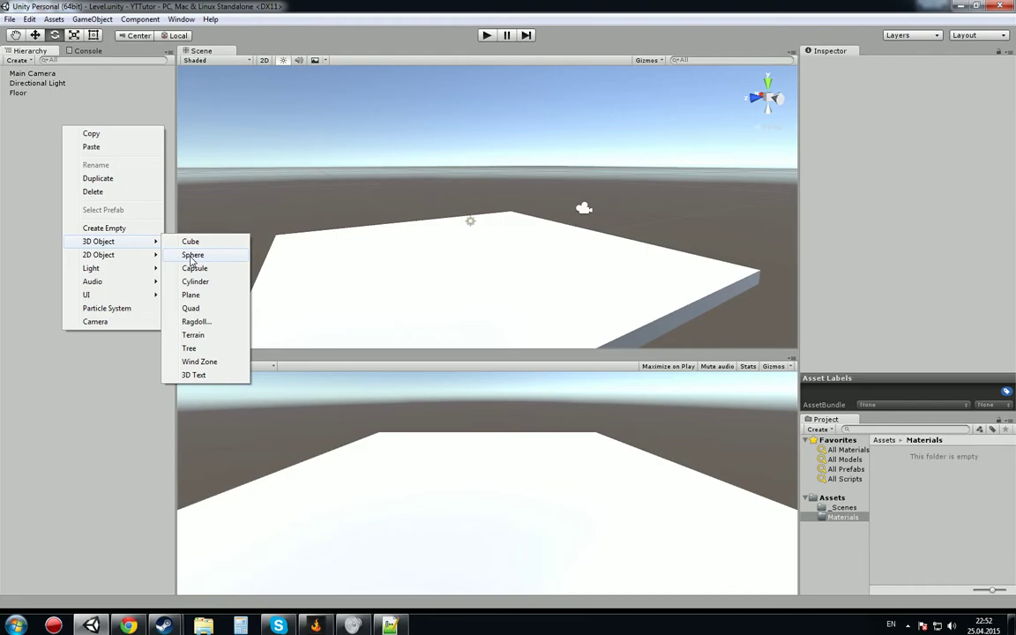
{"action": "left_click", "coordinate": [192, 257]}
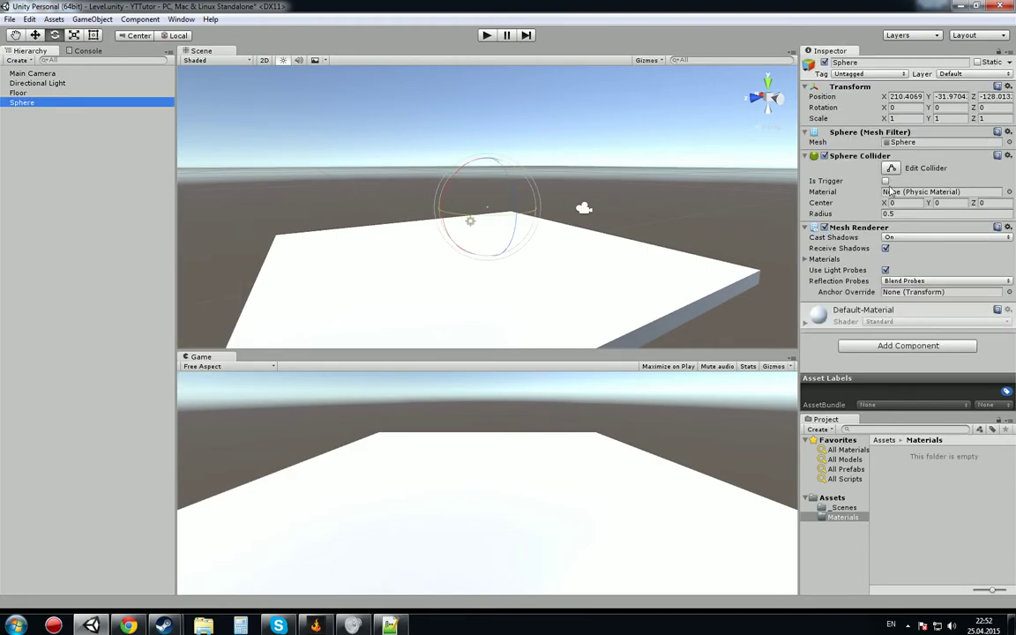
{"action": "left_click", "coordinate": [1008, 87]}
- Reset the sphere's position and set its Y position to 1, framing it in view
{"action": "left_click", "coordinate": [952, 100]}
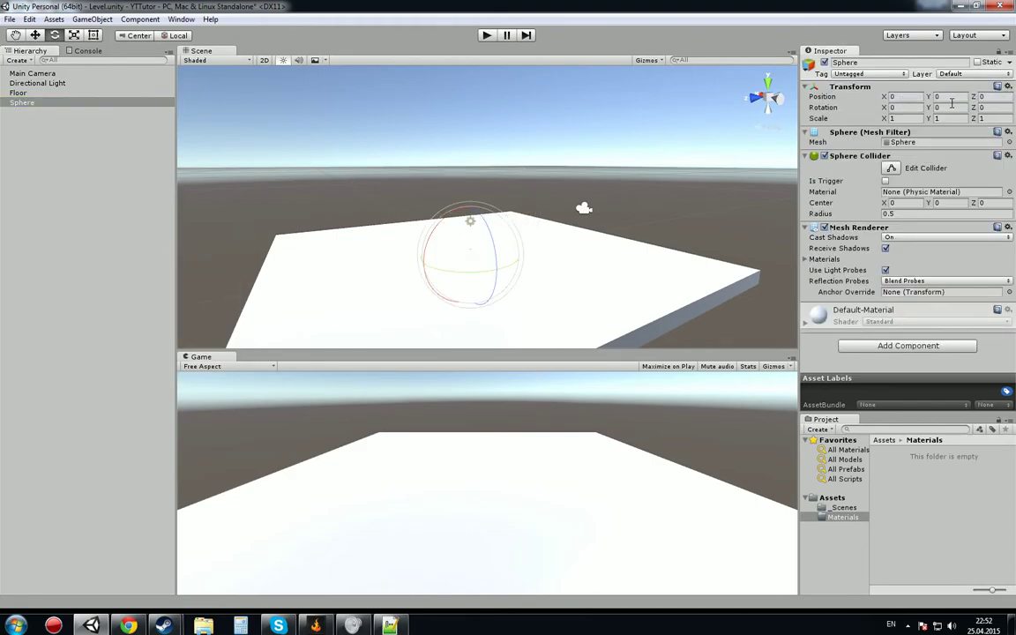
{"action": "type", "text": "1"}
{"action": "key", "text": "Return"}
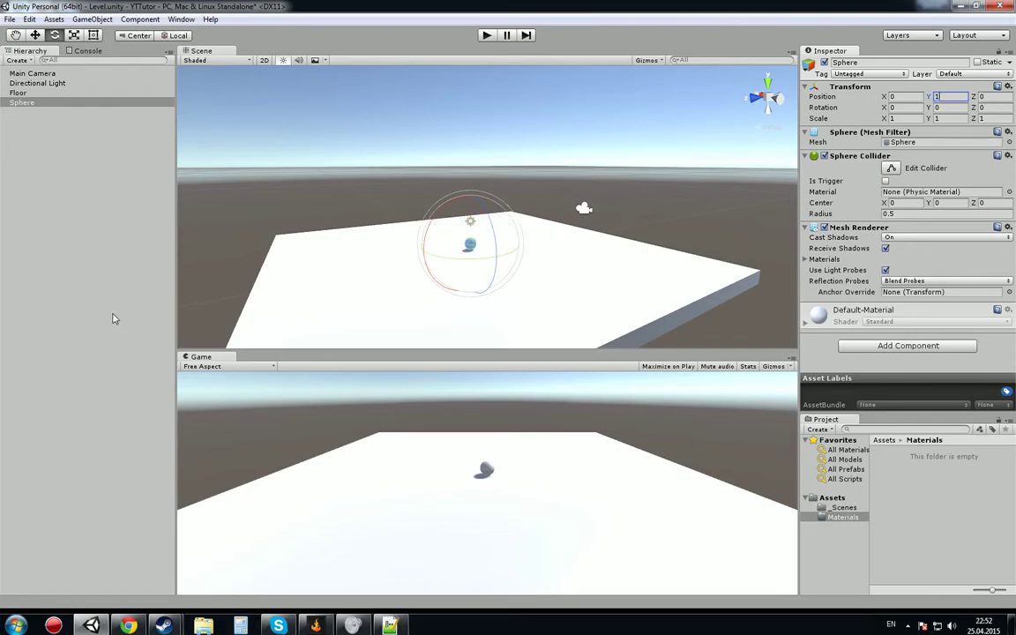
{"action": "left_click", "coordinate": [73, 230]}
{"action": "left_click", "coordinate": [33, 103]}
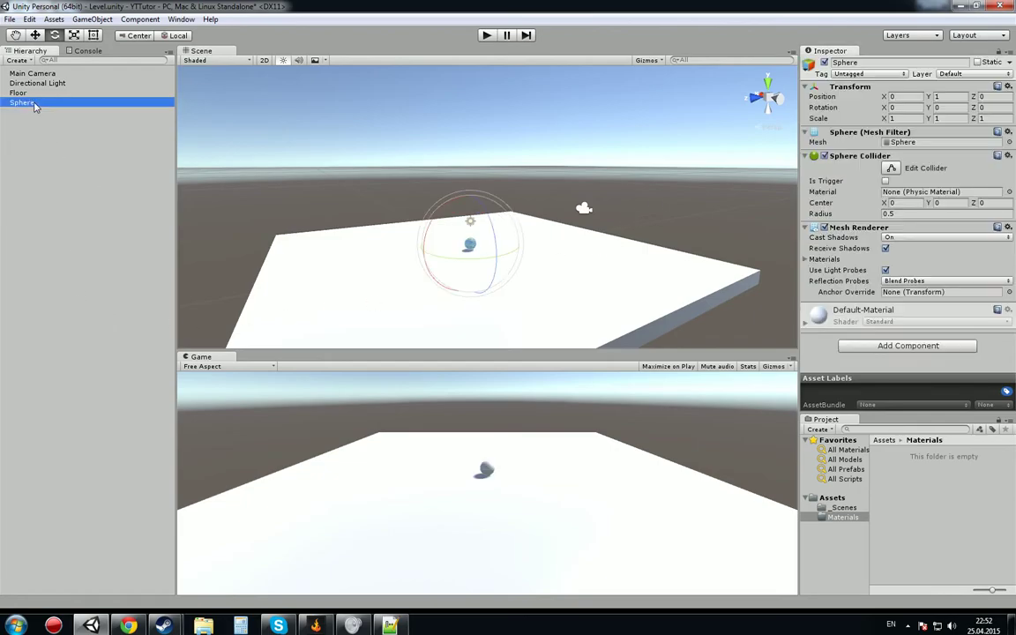
{"action": "key", "text": "f"}
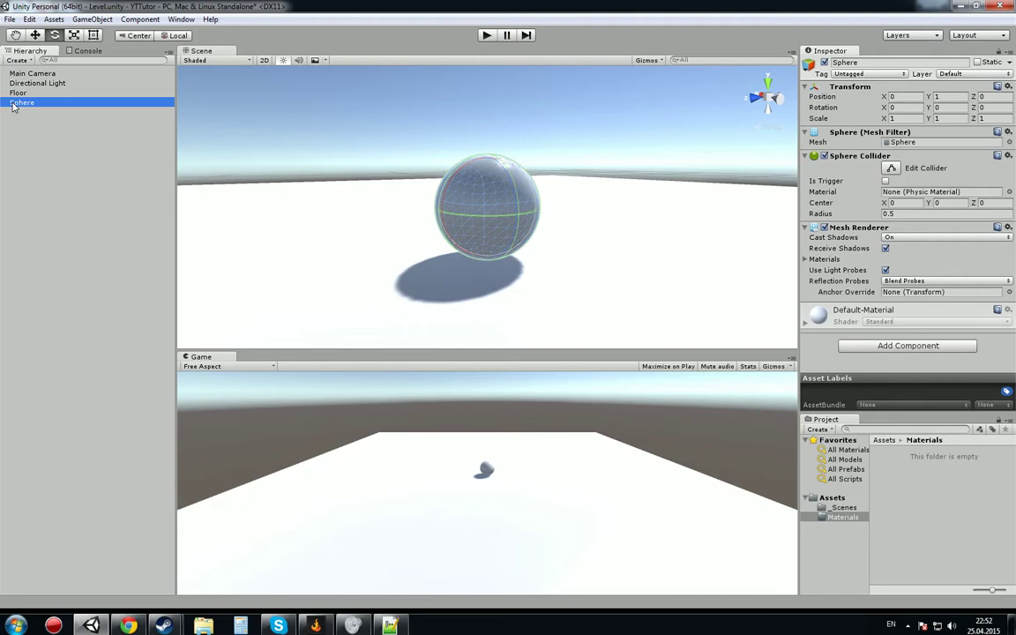
- Rename the sphere to Ball in the Hierarchy
{"action": "left_click", "coordinate": [13, 105]}
{"action": "type", "text": "Ball"}
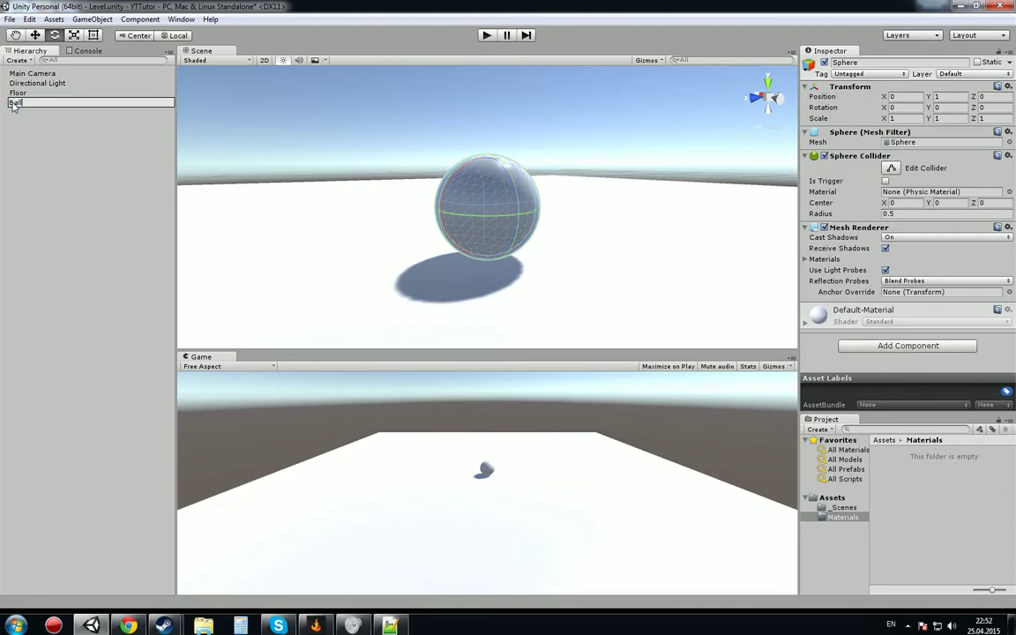
{"action": "key", "text": "Return"}
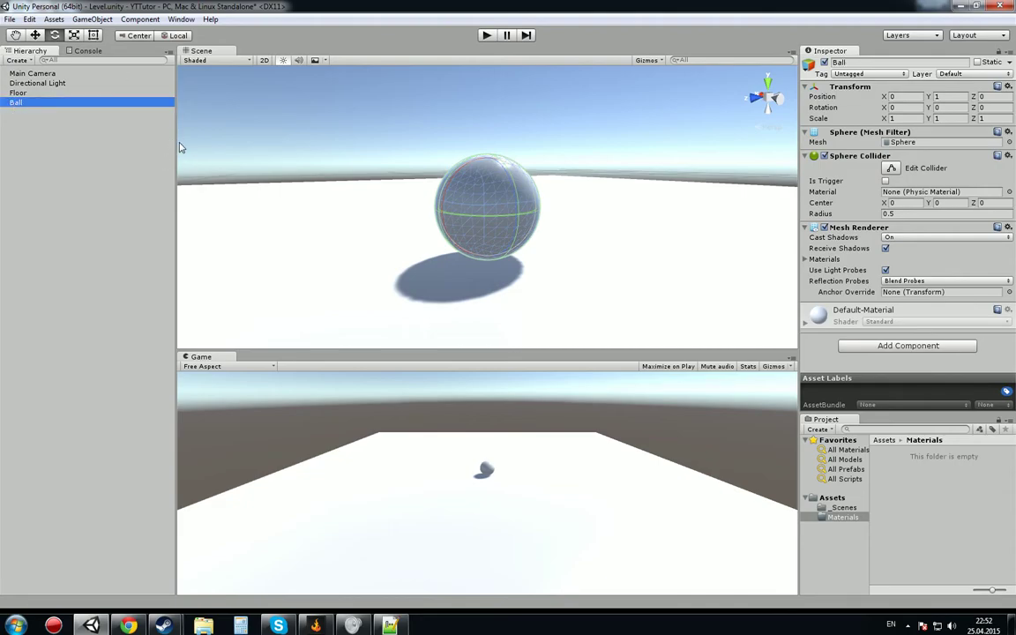
{"action": "scroll", "coordinate": [441, 170], "scroll_direction": "down", "scroll_amount": 5}
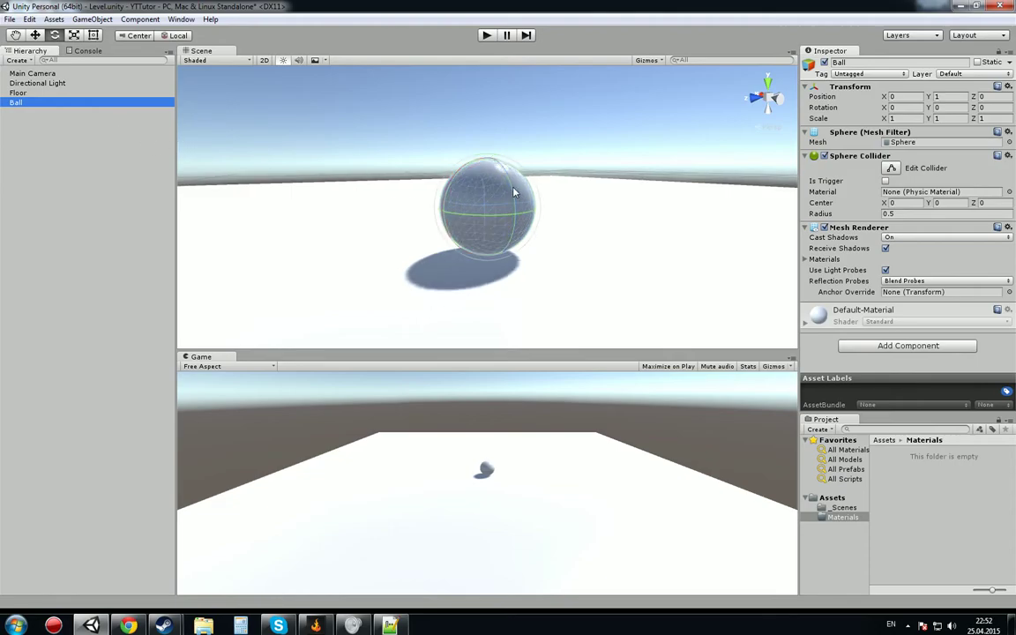
- Select the Directional Light and rotate it in the scene view to move the Ball's shadow
{"action": "left_click", "coordinate": [37, 82]}
{"action": "mouse_move", "coordinate": [547, 190]}
{"action": "left_mouse_down", "text": "alt"}
{"action": "mouse_move", "coordinate": [589, 189]}
{"action": "mouse_move", "coordinate": [484, 255]}
{"action": "mouse_move", "coordinate": [519, 253]}
{"action": "left_mouse_up", "text": "alt"}
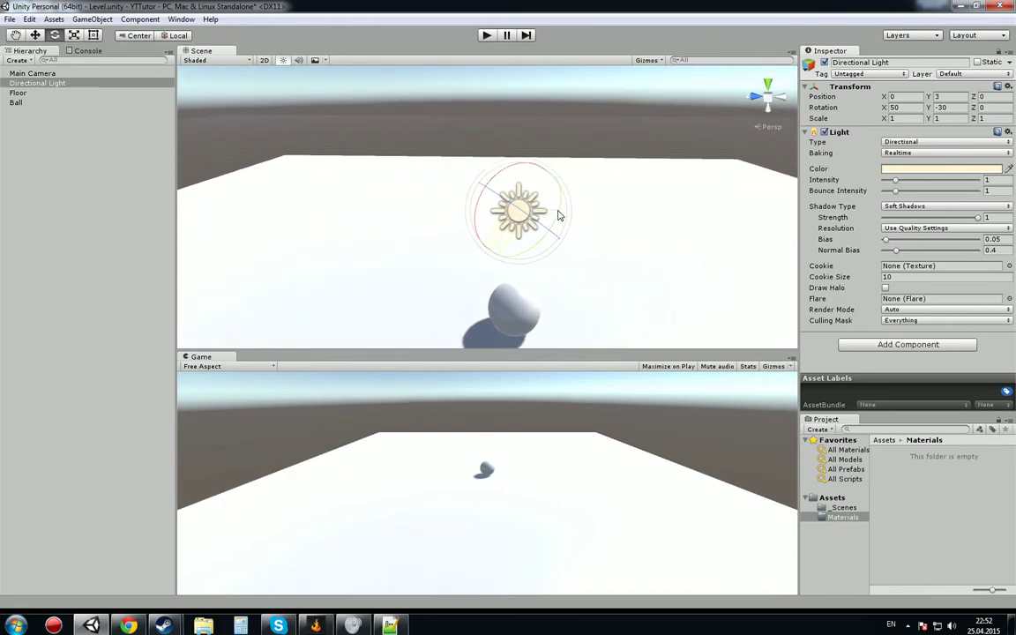
{"action": "left_click_drag", "start_coordinate": [558, 214], "coordinate": [526, 263]}
{"action": "key", "text": "ctrl+z"}
{"action": "left_click", "coordinate": [158, 36]}
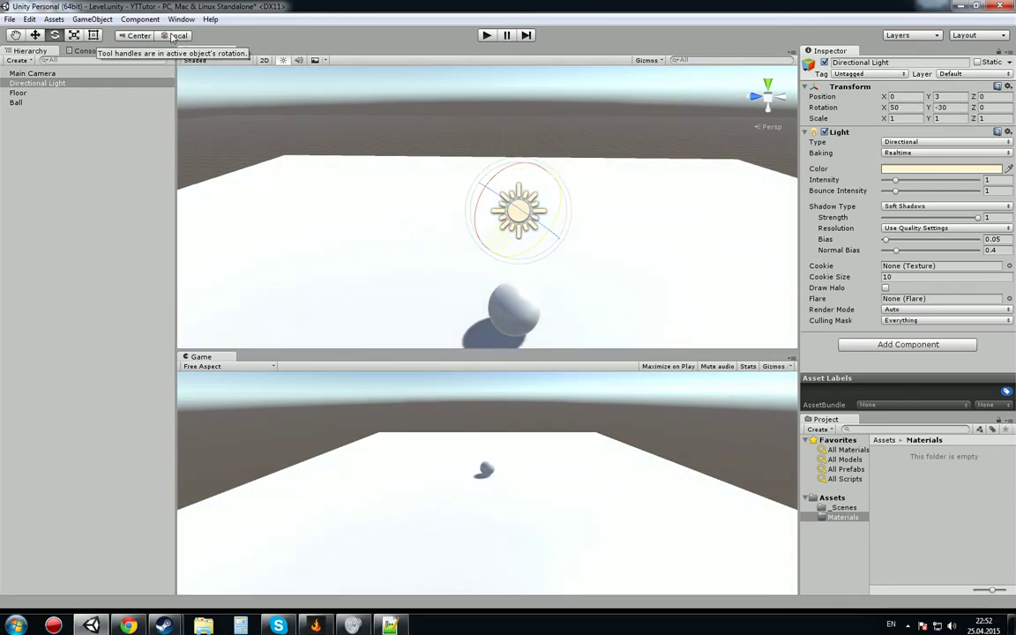
{"action": "mouse_move", "coordinate": [554, 231]}
{"action": "left_mouse_down"}
{"action": "mouse_move", "coordinate": [483, 249]}
{"action": "mouse_move", "coordinate": [518, 187]}
{"action": "mouse_move", "coordinate": [534, 182]}
{"action": "left_mouse_up"}
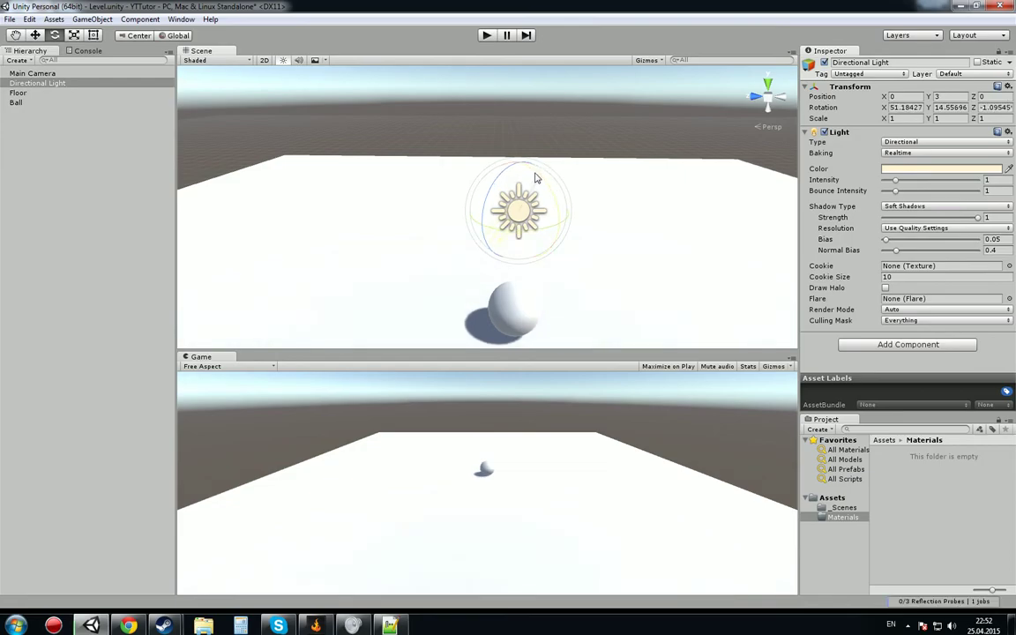
{"action": "left_click_drag", "start_coordinate": [535, 184], "coordinate": [486, 206]}
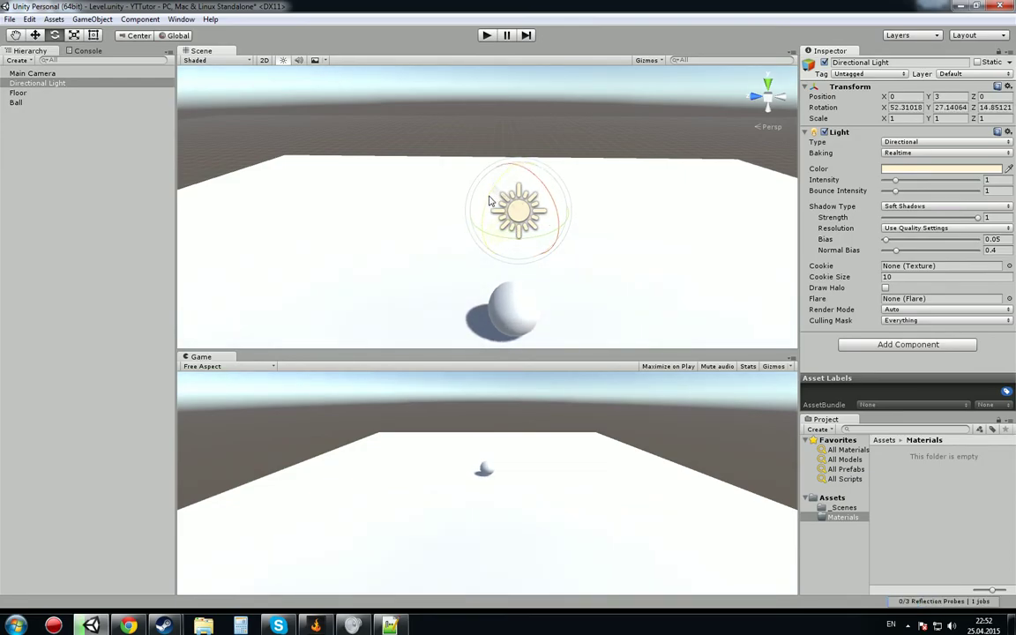
{"action": "left_click_drag", "start_coordinate": [485, 206], "coordinate": [491, 235]}
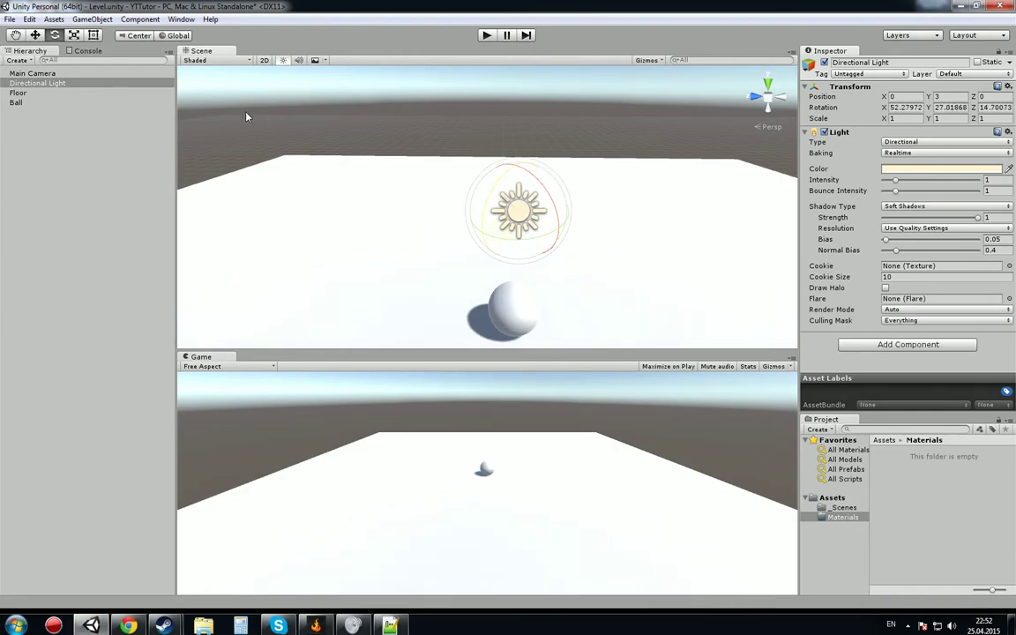
- Enter the light's exact rotation as X 50, Y 30, Z 15 in the Inspector
{"action": "left_click", "coordinate": [902, 108]}
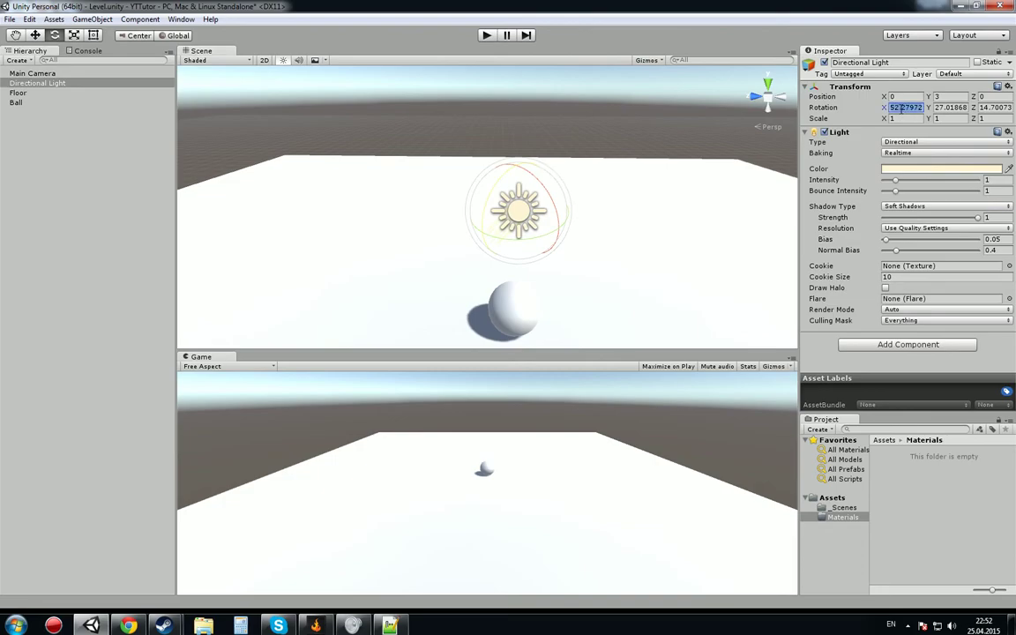
{"action": "type", "text": "50"}
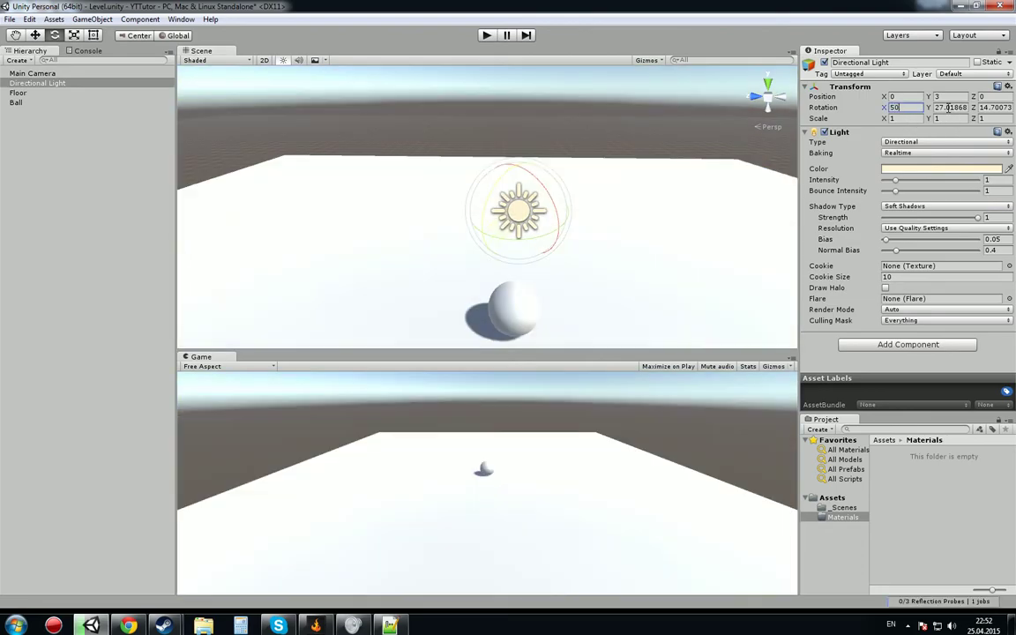
{"action": "left_click", "coordinate": [949, 108]}
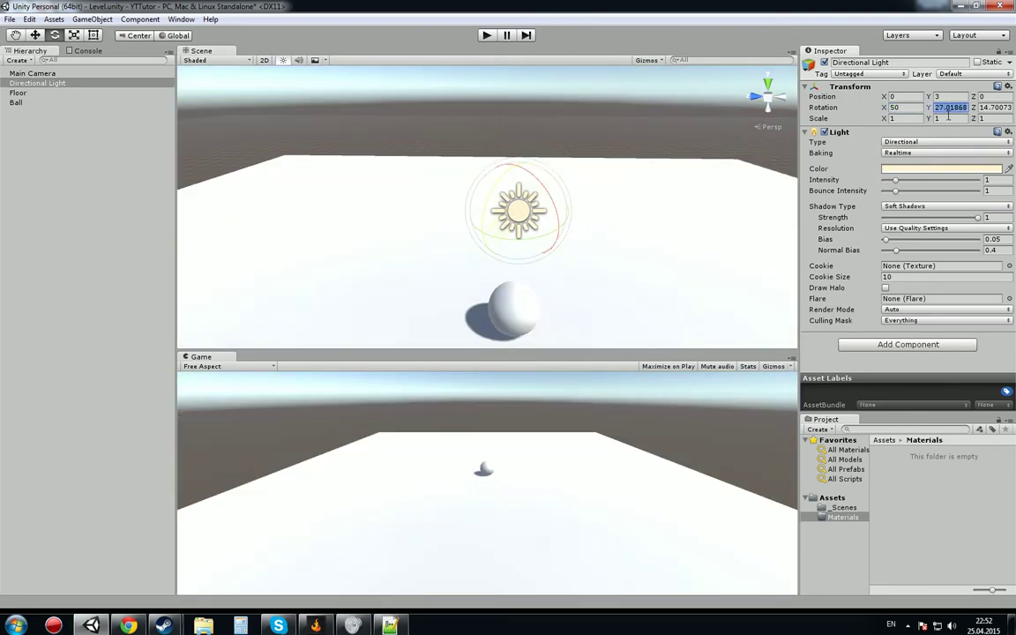
{"action": "type", "text": "30"}
{"action": "left_click", "coordinate": [996, 107]}
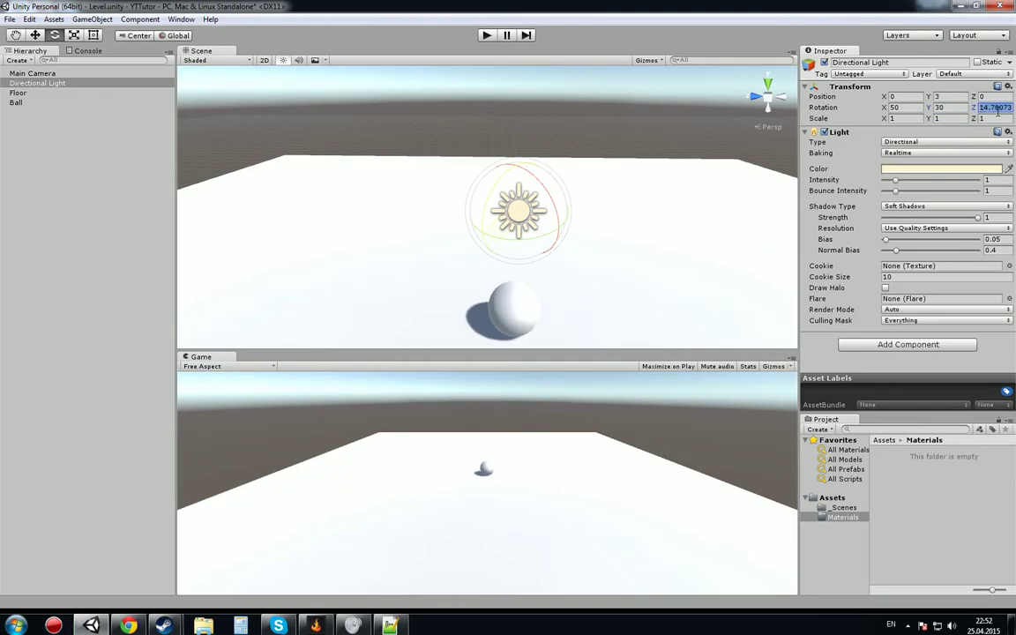
{"action": "type", "text": "15"}
{"action": "left_click", "coordinate": [41, 205]}
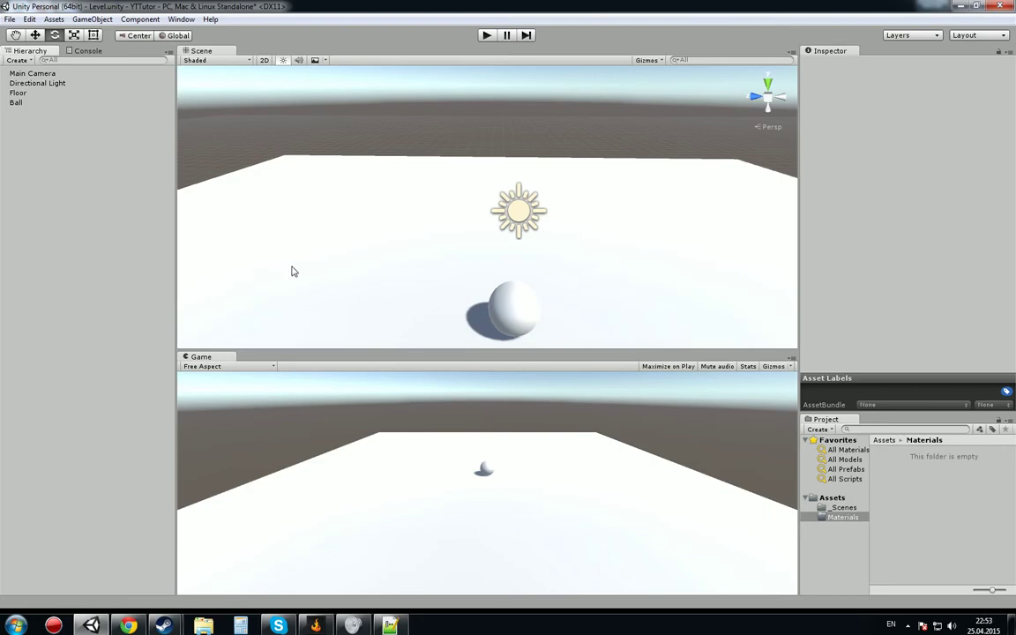
- Create a new material named Ground in the Materials folder
{"action": "scroll", "coordinate": [291, 267], "scroll_direction": "down", "scroll_amount": 3}
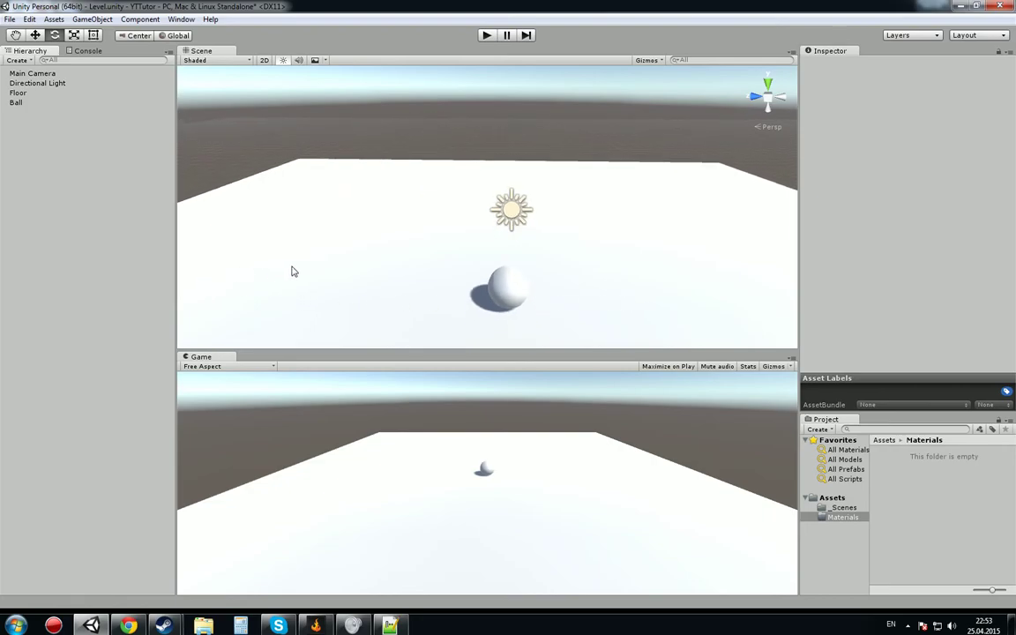
{"action": "right_click", "coordinate": [902, 458]}
{"action": "mouse_move", "coordinate": [891, 252]}
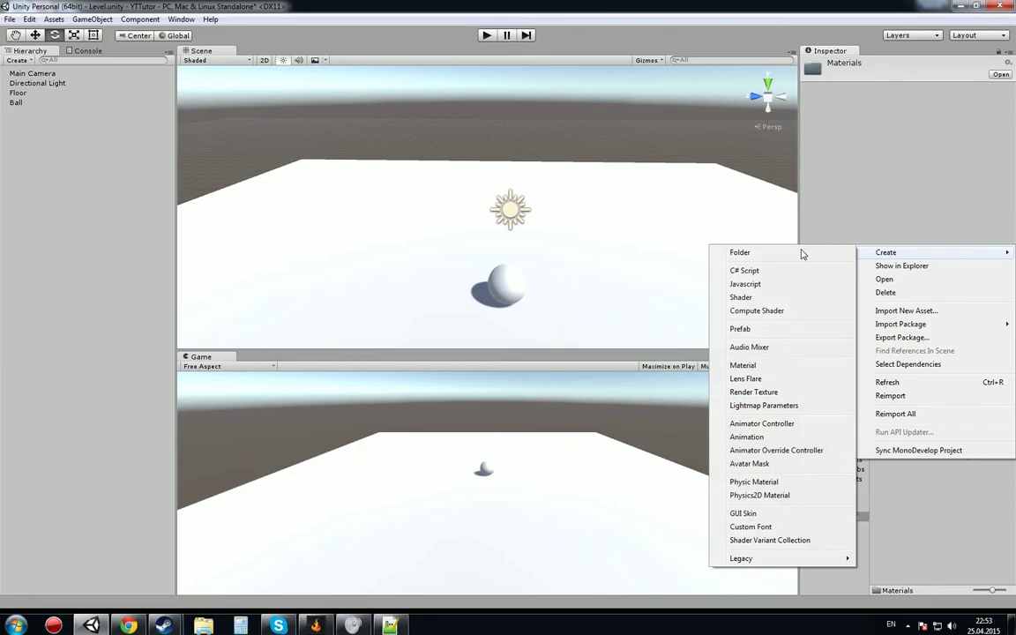
{"action": "left_click", "coordinate": [745, 365]}
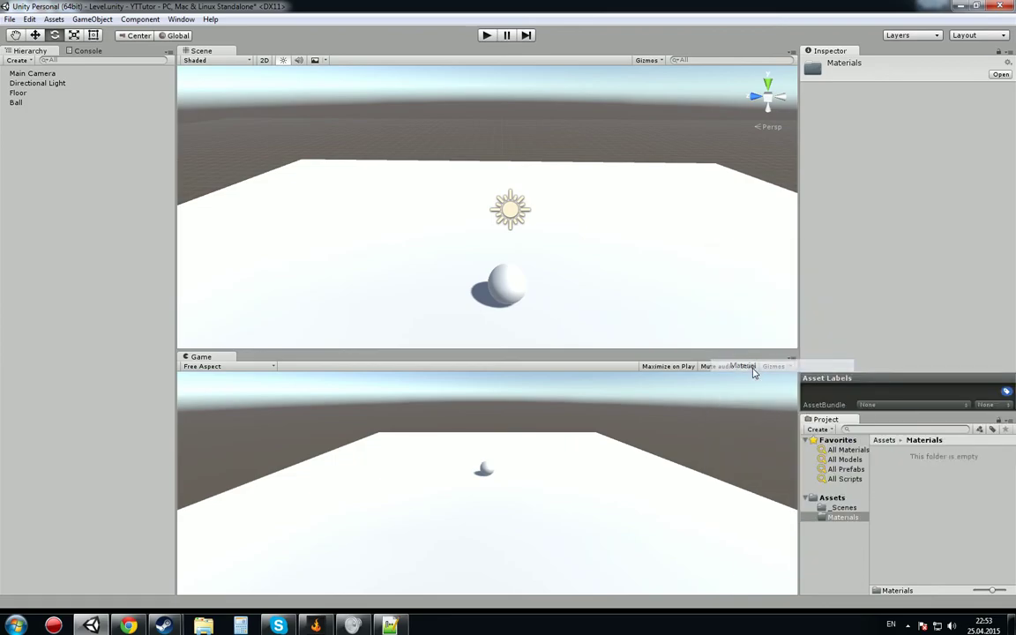
{"action": "type", "text": "Ground"}
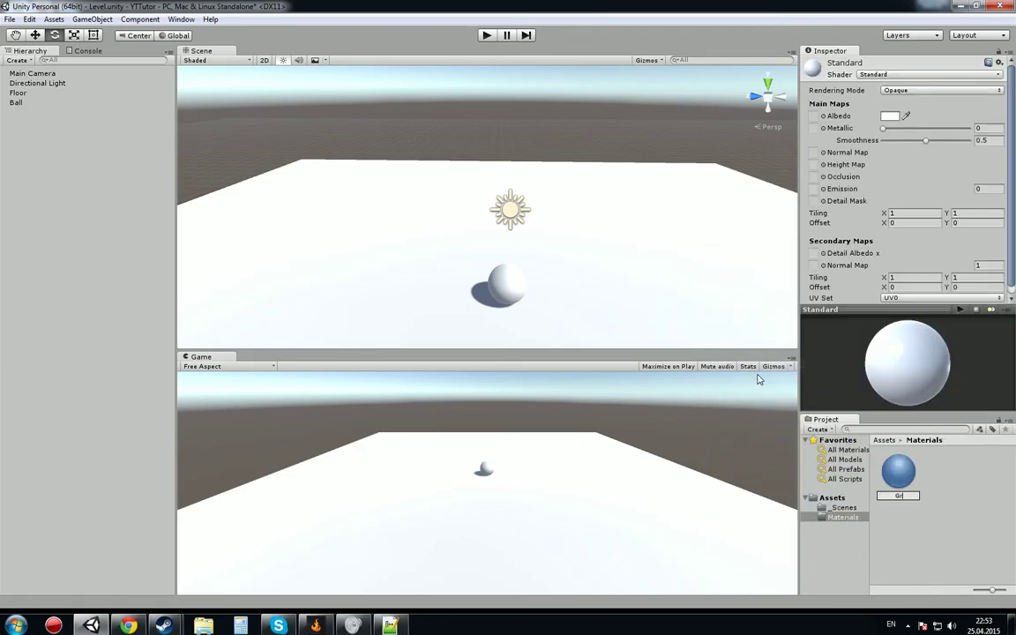
{"action": "key", "text": "Return"}
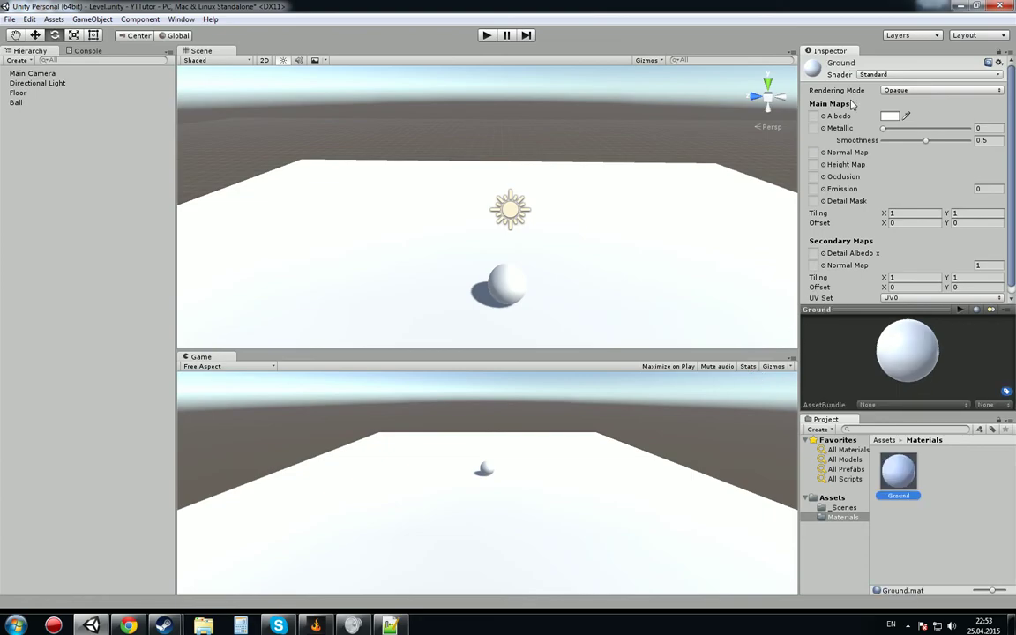
- Give Ground a medium green albedo (64, 150, 61) and apply it to the Floor
{"action": "left_click", "coordinate": [889, 116]}
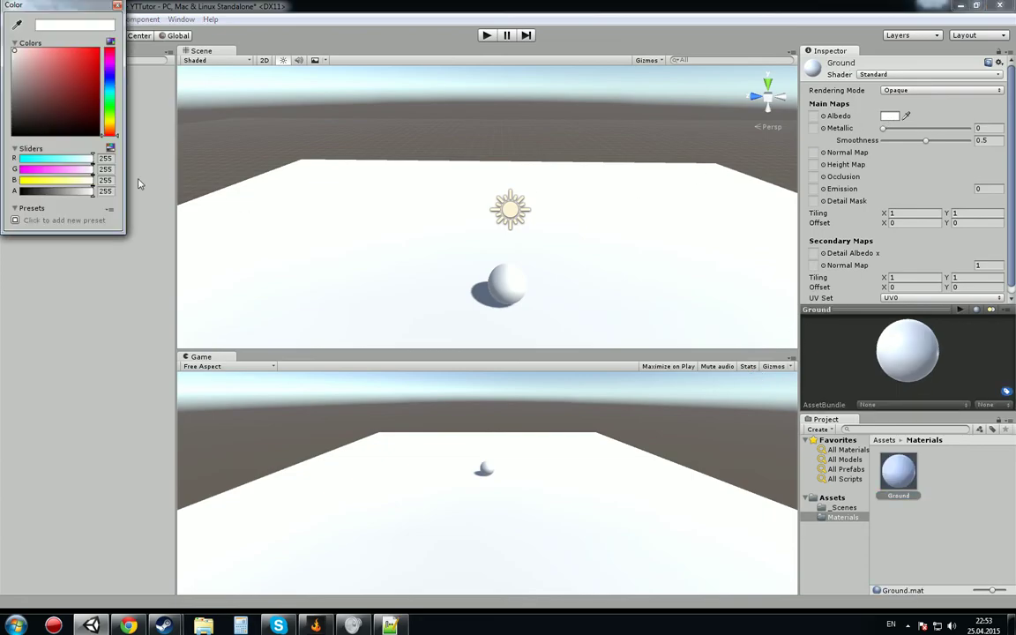
{"action": "left_click", "coordinate": [106, 106]}
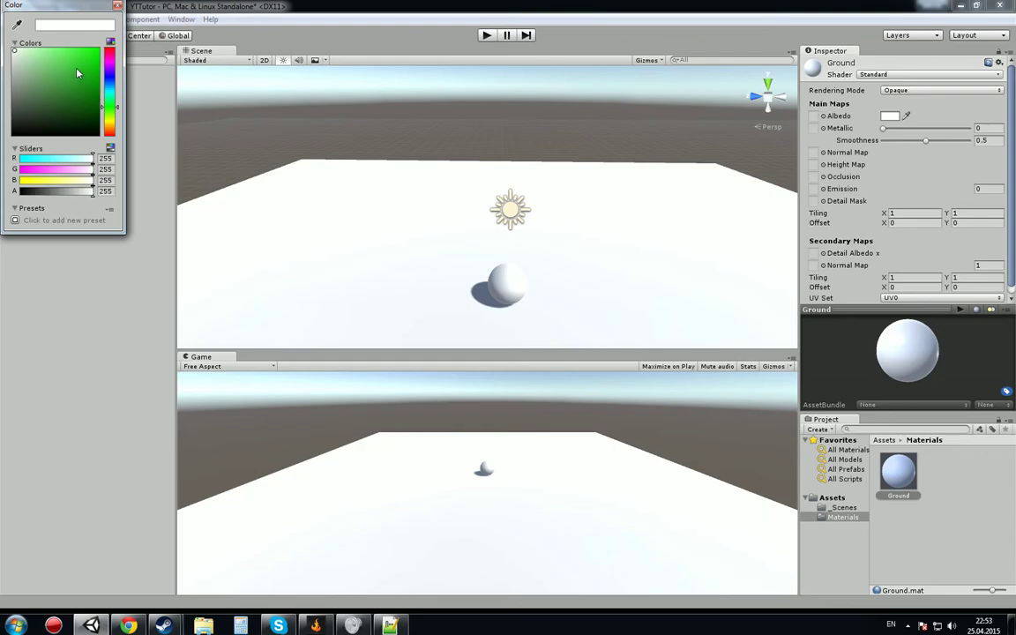
{"action": "left_click_drag", "start_coordinate": [78, 74], "coordinate": [63, 84]}
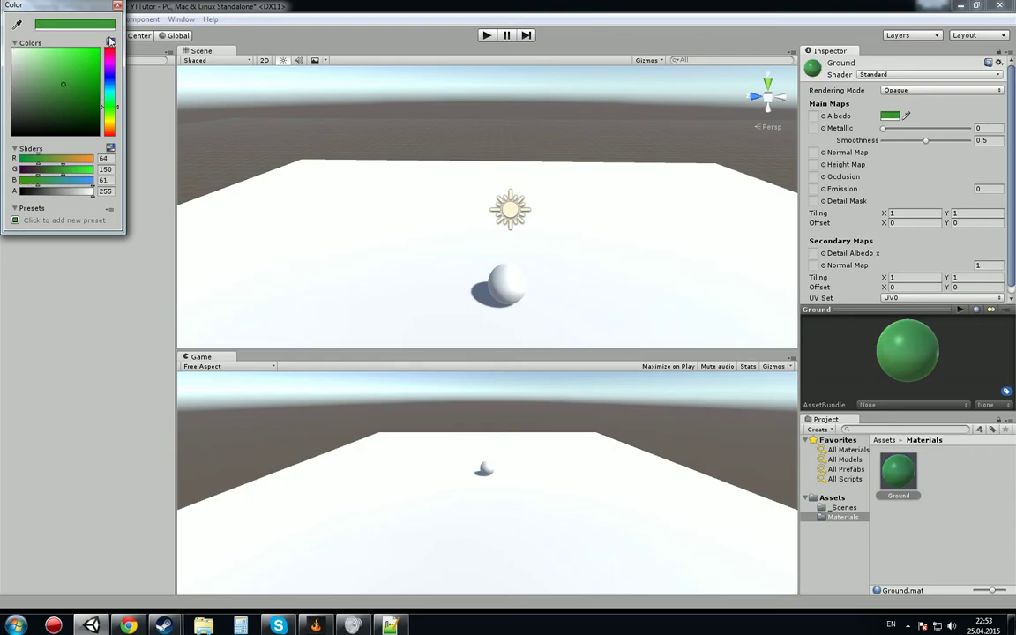
{"action": "left_click", "coordinate": [115, 6]}
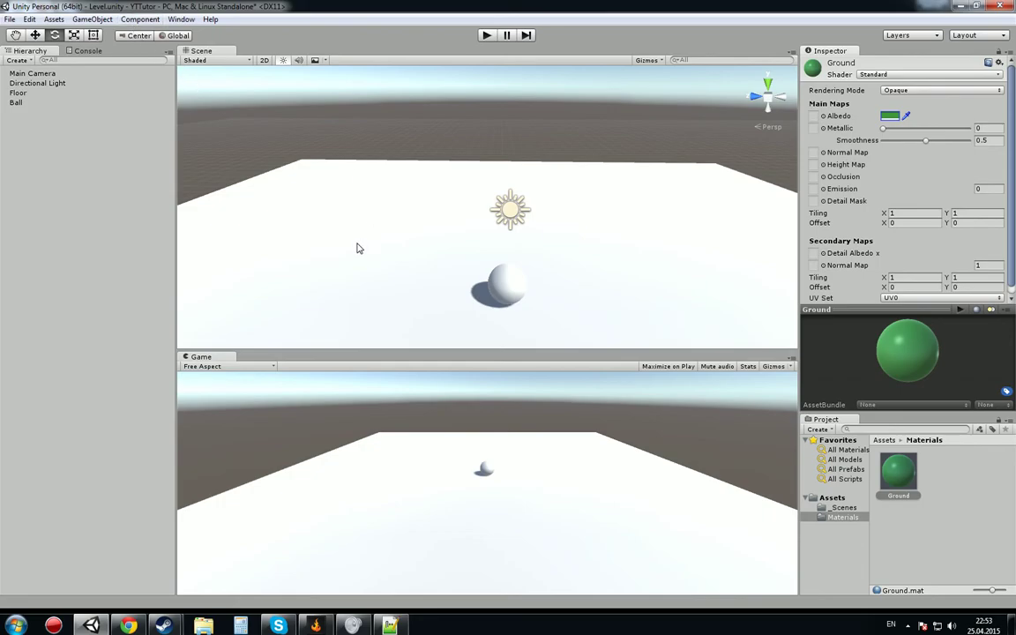
{"action": "left_click_drag", "start_coordinate": [899, 472], "coordinate": [432, 312]}
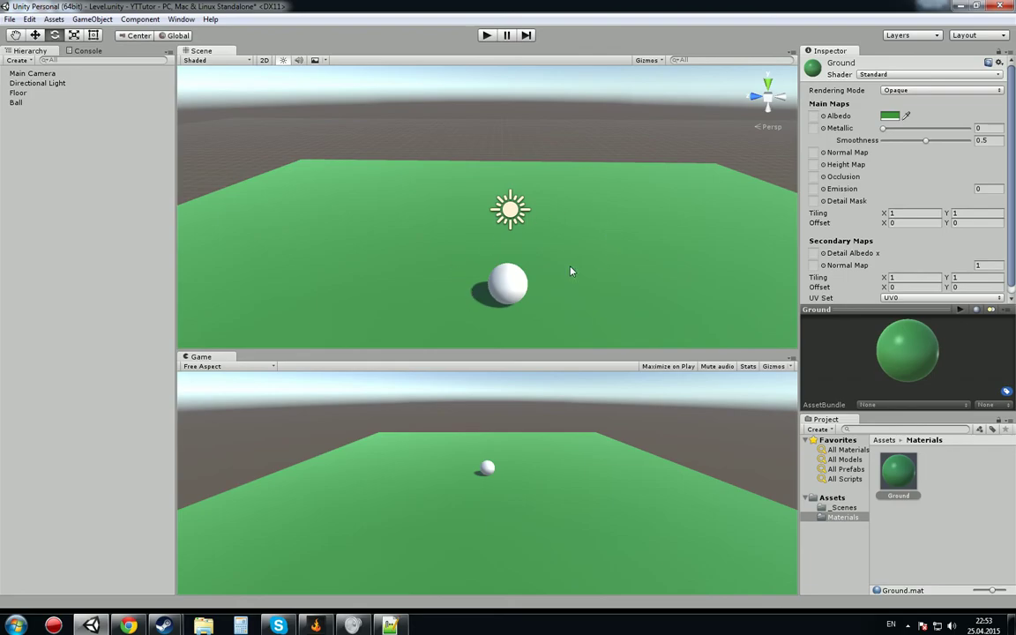
- Create a new material in the Project panel named Player
{"action": "right_click", "coordinate": [993, 476]}
{"action": "mouse_move", "coordinate": [886, 266]}
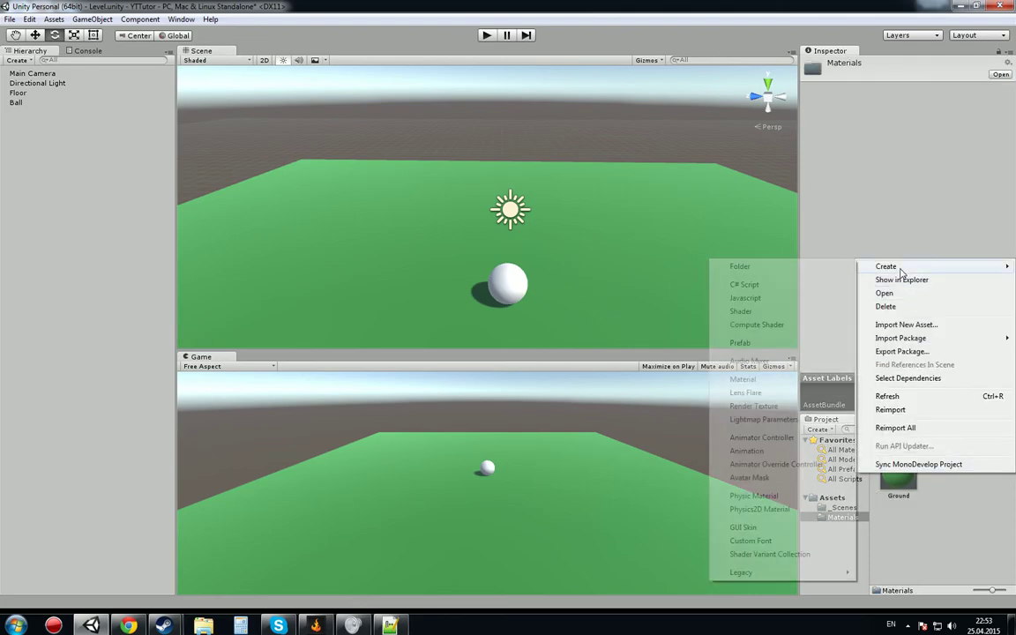
{"action": "left_click", "coordinate": [742, 379]}
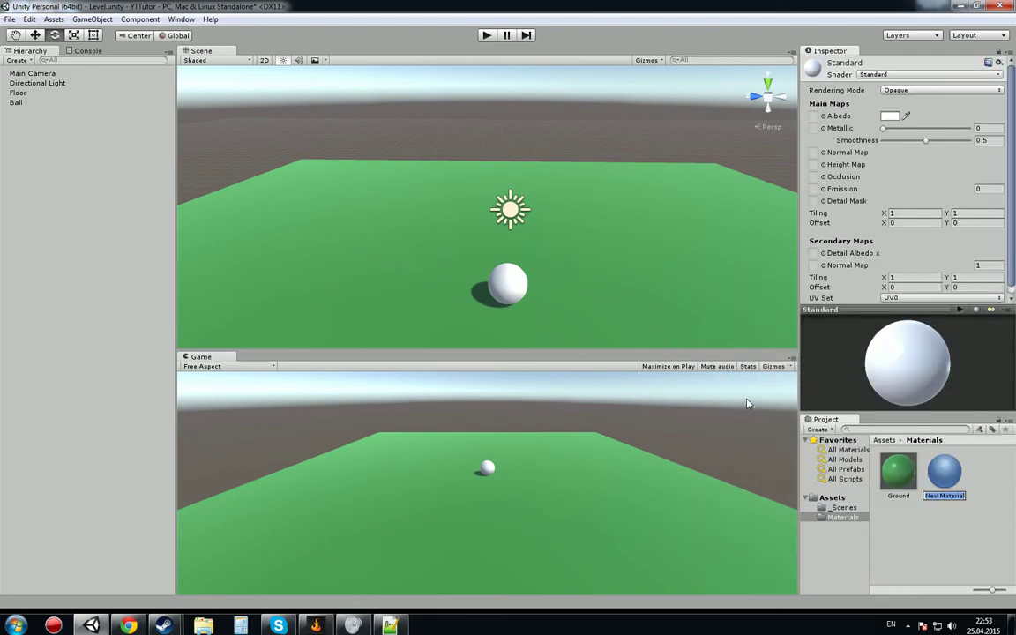
{"action": "type", "text": "Player"}
{"action": "key", "text": "Return"}
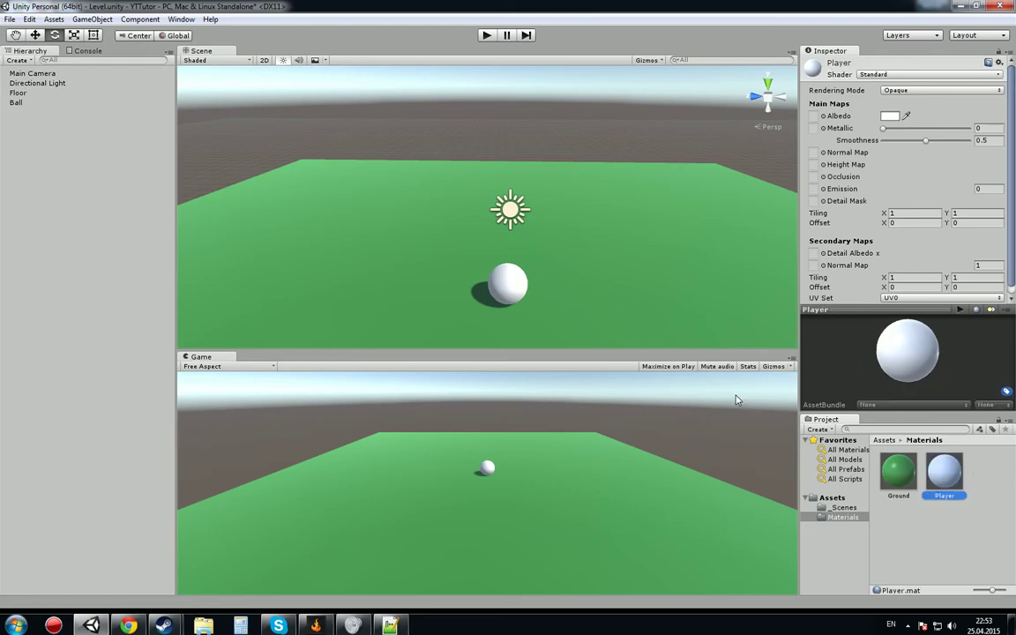
- Set Player's albedo to blue (62, 62, 144) and apply it to the Ball
{"action": "left_click", "coordinate": [889, 116]}
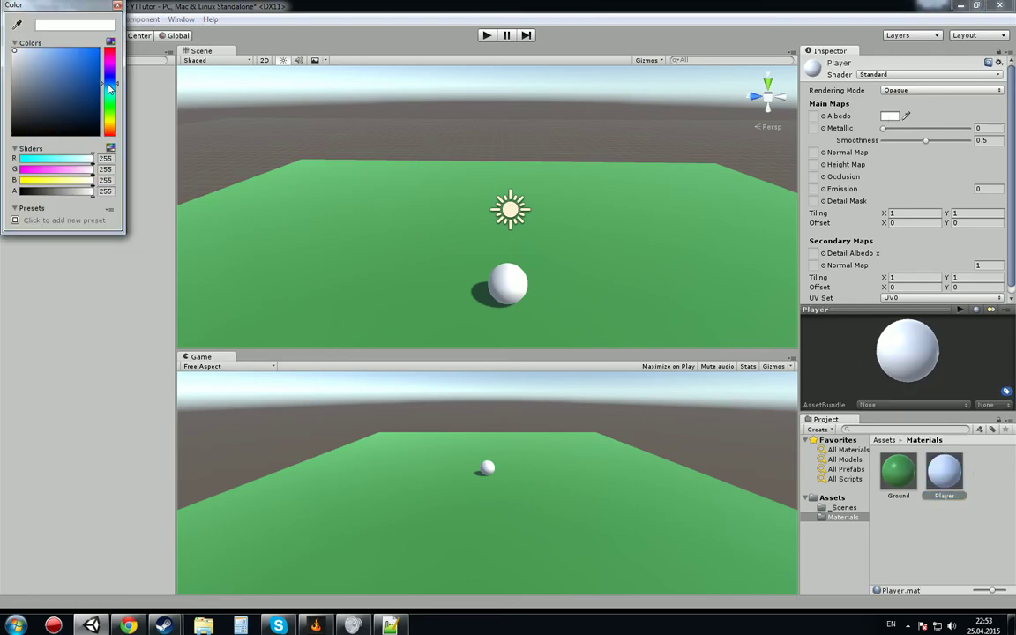
{"action": "left_click_drag", "start_coordinate": [76, 61], "coordinate": [61, 91]}
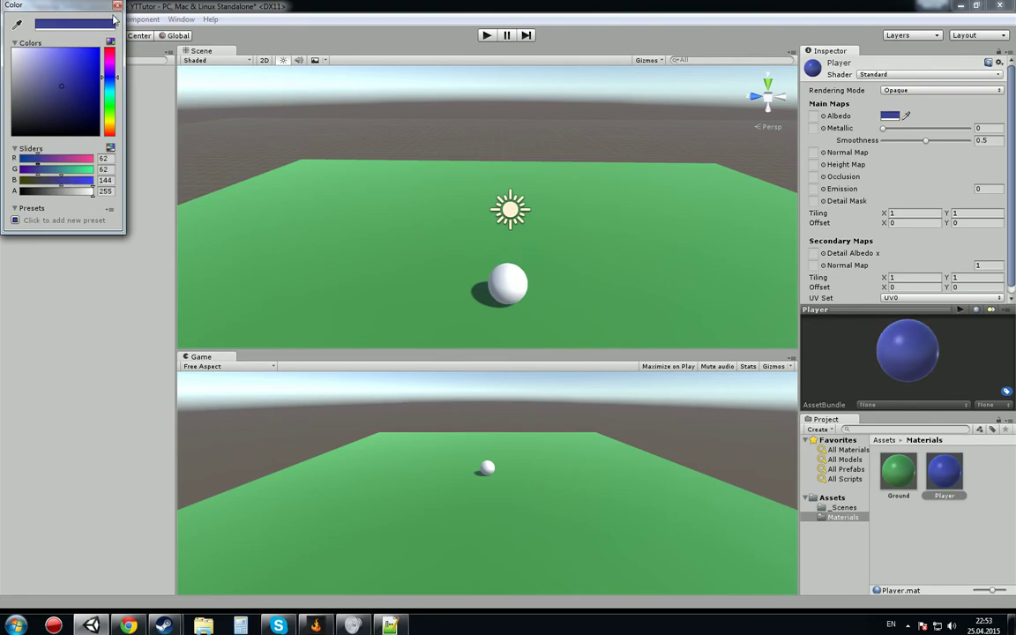
{"action": "left_click", "coordinate": [117, 6]}
{"action": "left_click_drag", "start_coordinate": [946, 476], "coordinate": [512, 290]}
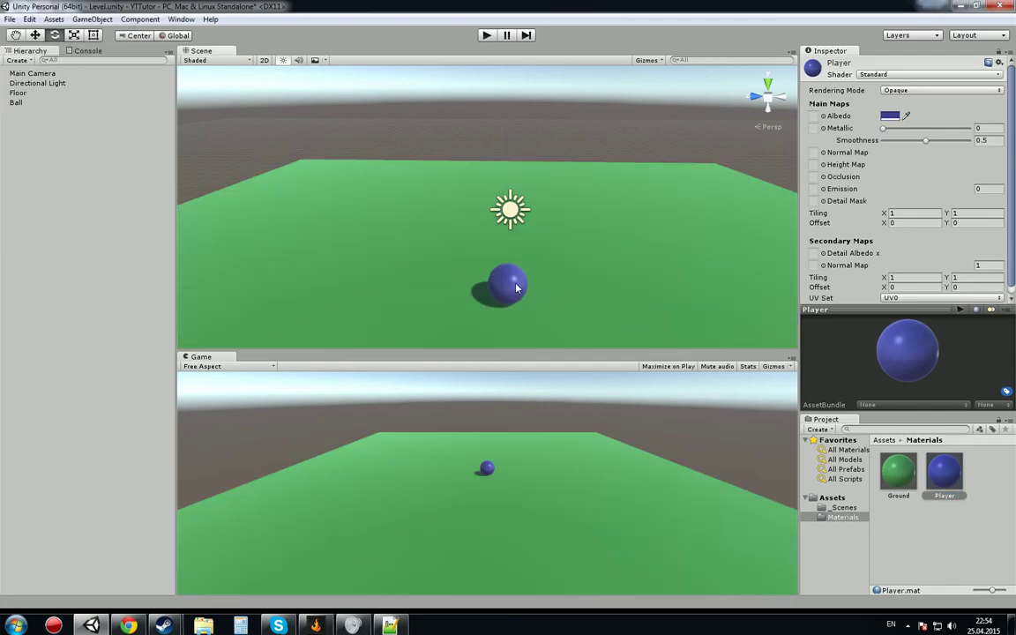
{"action": "left_click", "coordinate": [512, 286]}
- Move the Ball along X toward the camera, then lower the Main Camera to about (-12.19, 3.34, 0.37)
{"action": "key", "text": "w"}
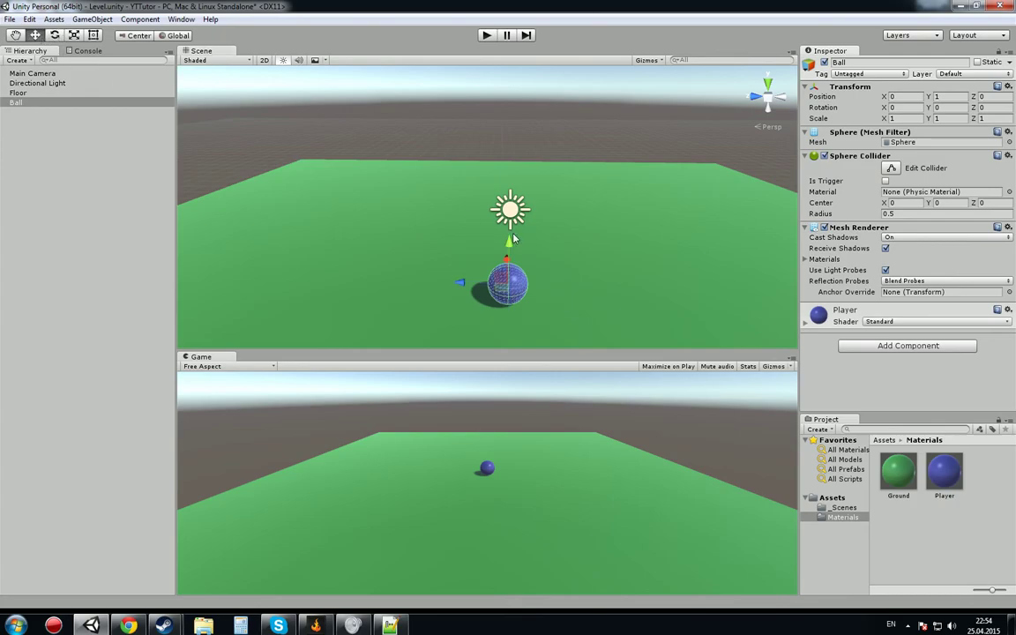
{"action": "left_click_drag", "start_coordinate": [505, 260], "coordinate": [494, 393]}
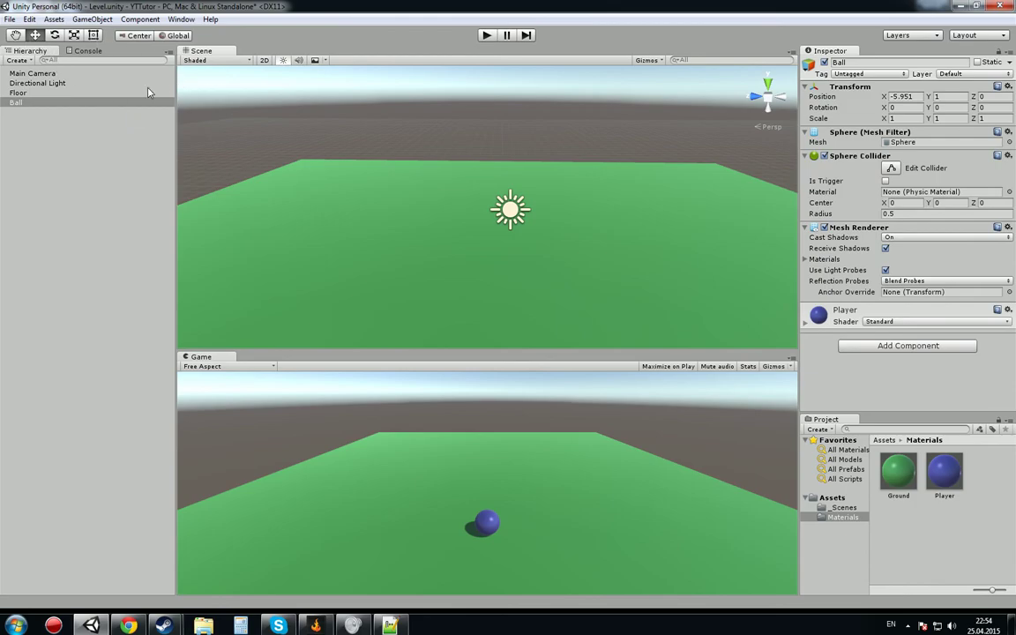
{"action": "left_click", "coordinate": [40, 73]}
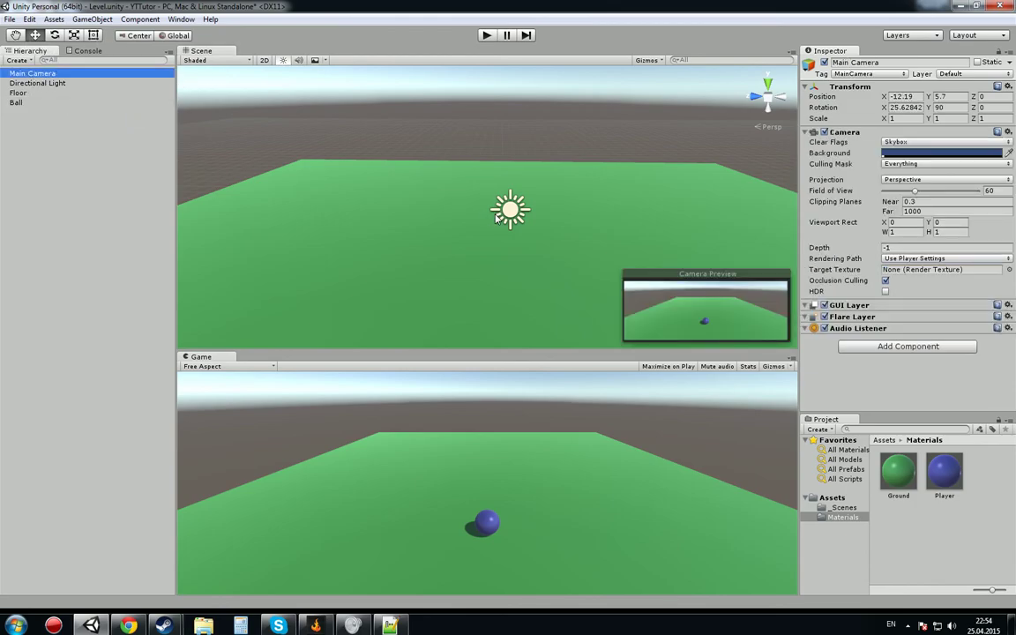
{"action": "key", "text": "f"}
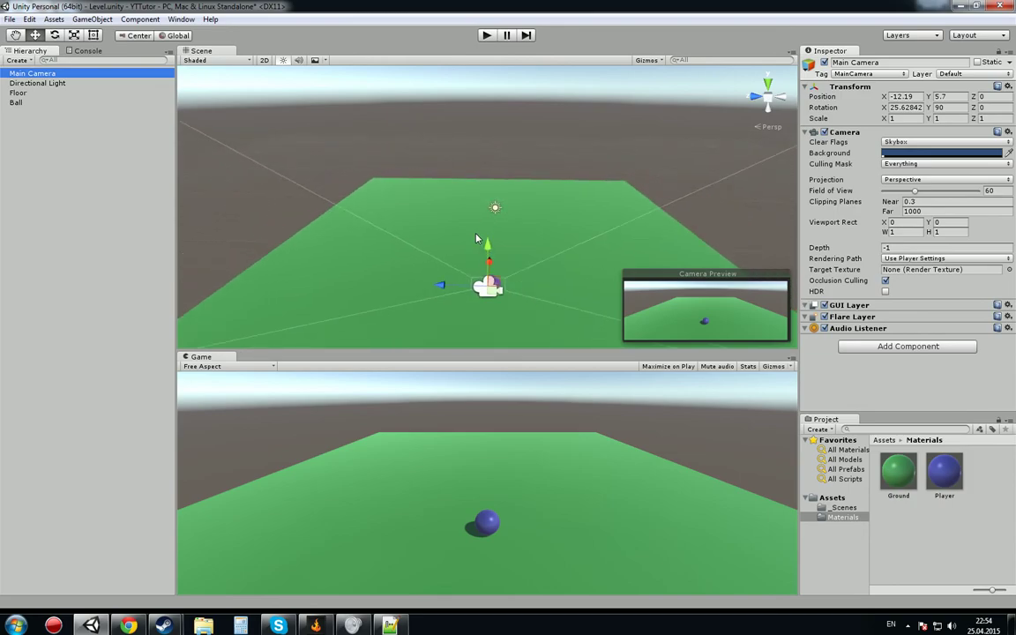
{"action": "left_click_drag", "start_coordinate": [486, 244], "coordinate": [491, 255]}
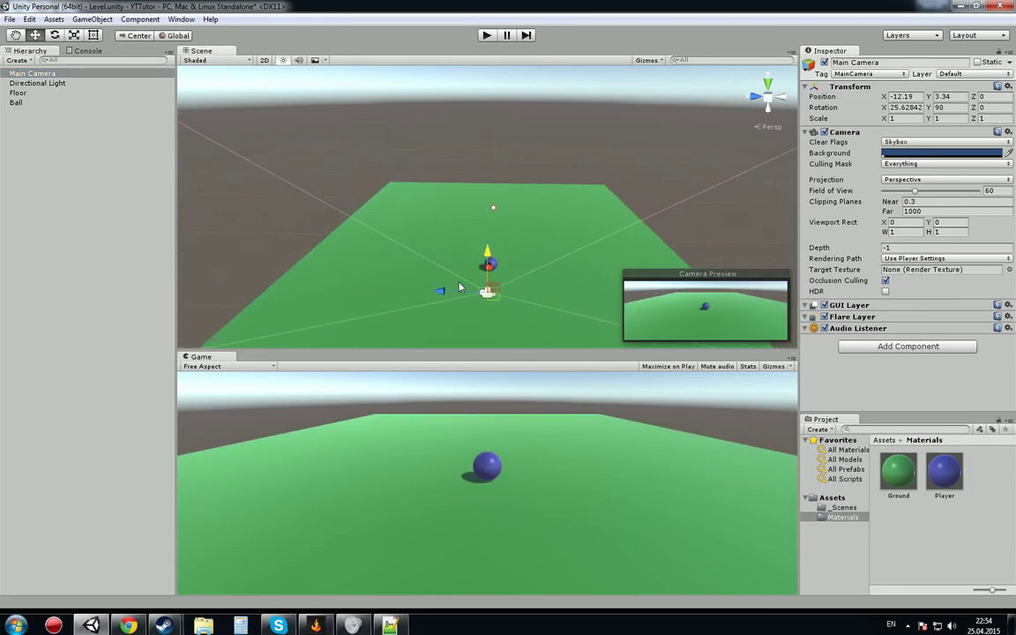
{"action": "left_click_drag", "start_coordinate": [441, 295], "coordinate": [470, 296]}
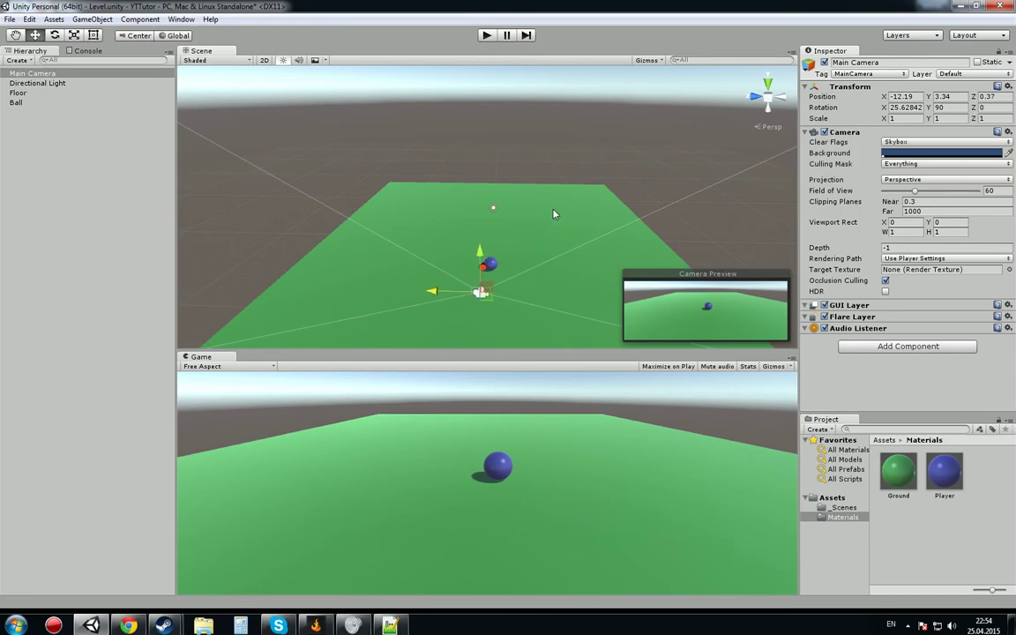
{"action": "mouse_move", "coordinate": [554, 213]}
{"action": "left_mouse_down", "text": "alt"}
{"action": "mouse_move", "coordinate": [503, 228]}
{"action": "mouse_move", "coordinate": [585, 242]}
{"action": "mouse_move", "coordinate": [458, 235]}
{"action": "left_mouse_up", "text": "alt"}
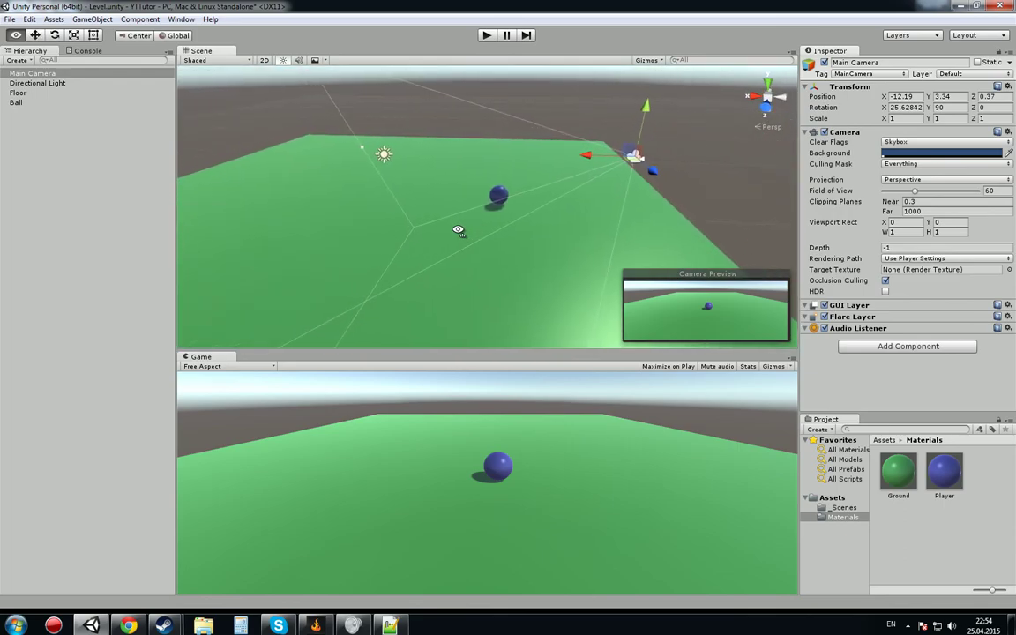
- Mark the basic character movement item in Plans.txt, then return to Unity
{"action": "left_click", "coordinate": [391, 626]}
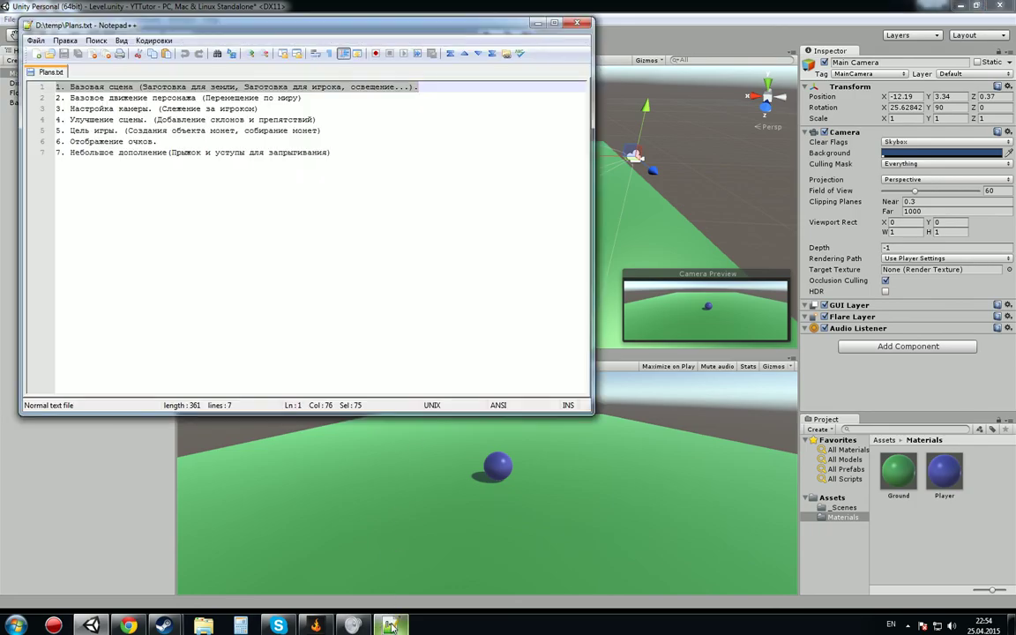
{"action": "left_click_drag", "start_coordinate": [56, 98], "coordinate": [343, 101]}
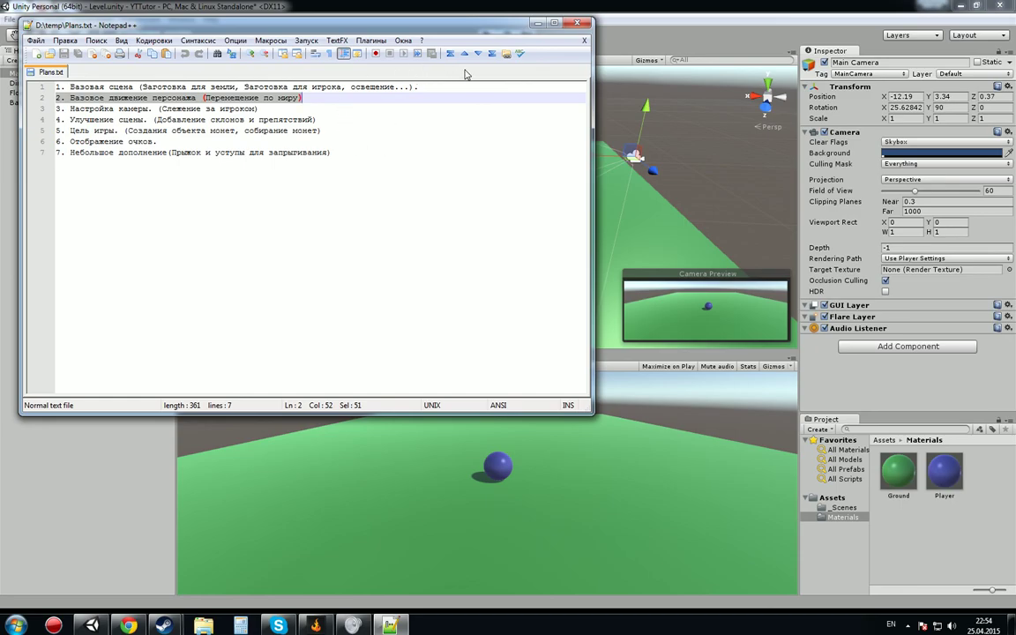
{"action": "left_click", "coordinate": [415, 11]}
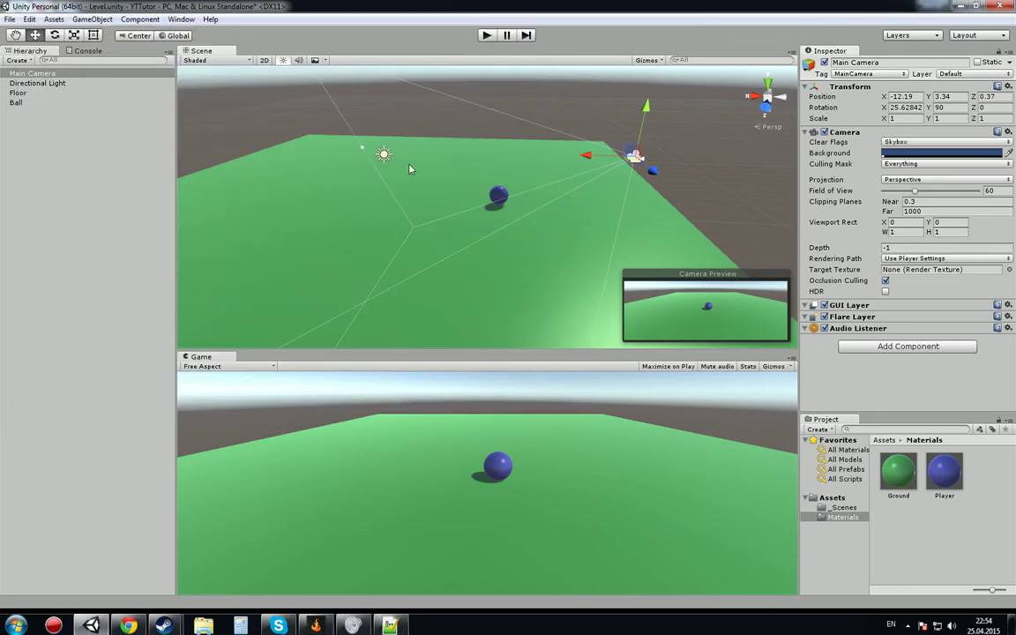